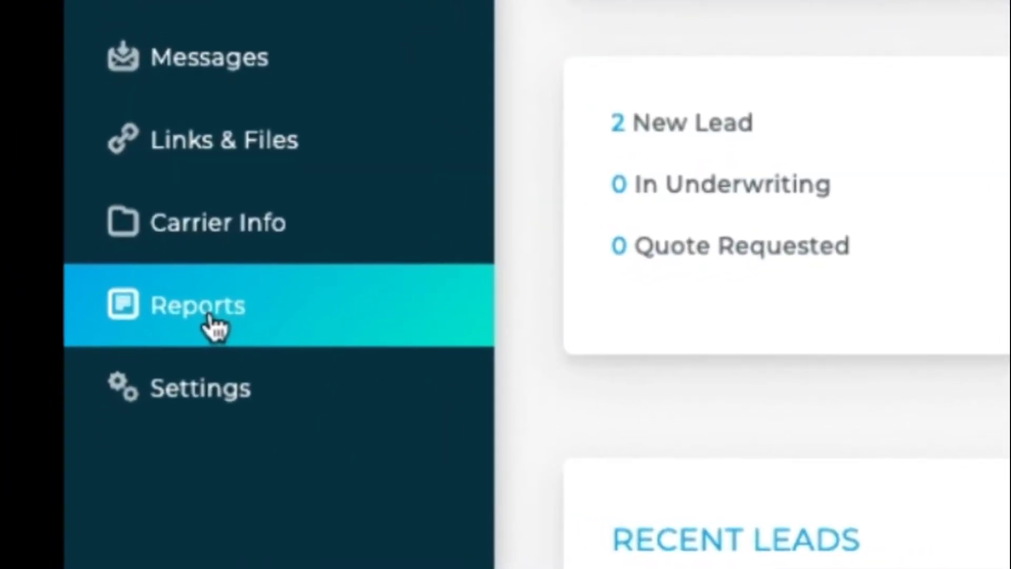
- Run a custom report on Leads filtered to New Lead status, returning two leads
left_click(143, 366)
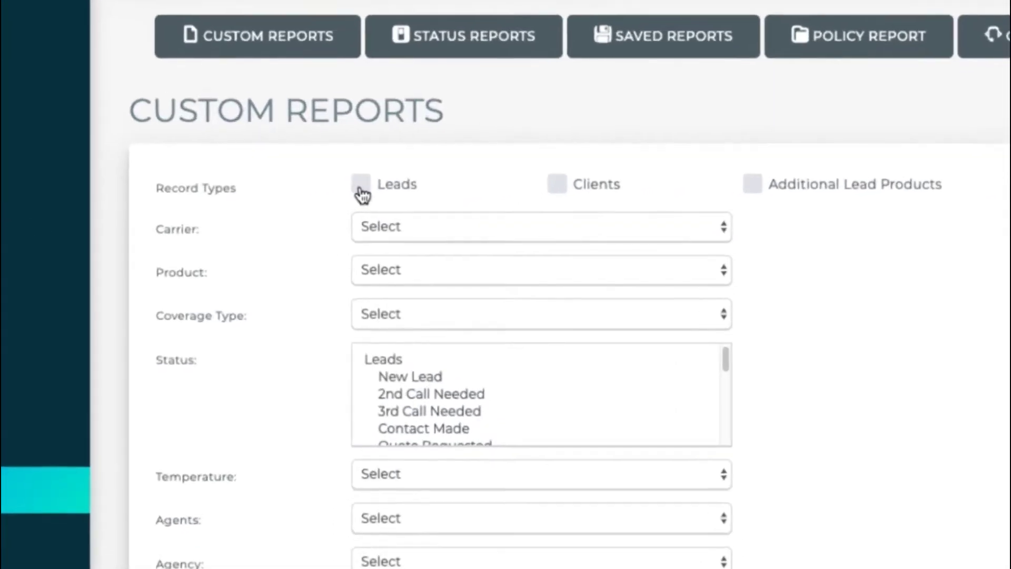
left_click(360, 186)
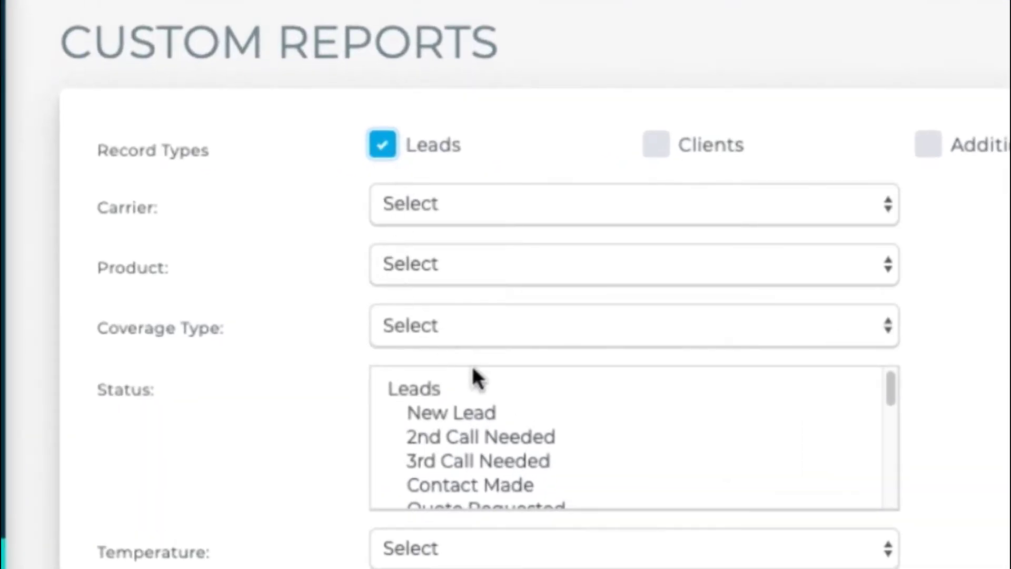
left_click(466, 413)
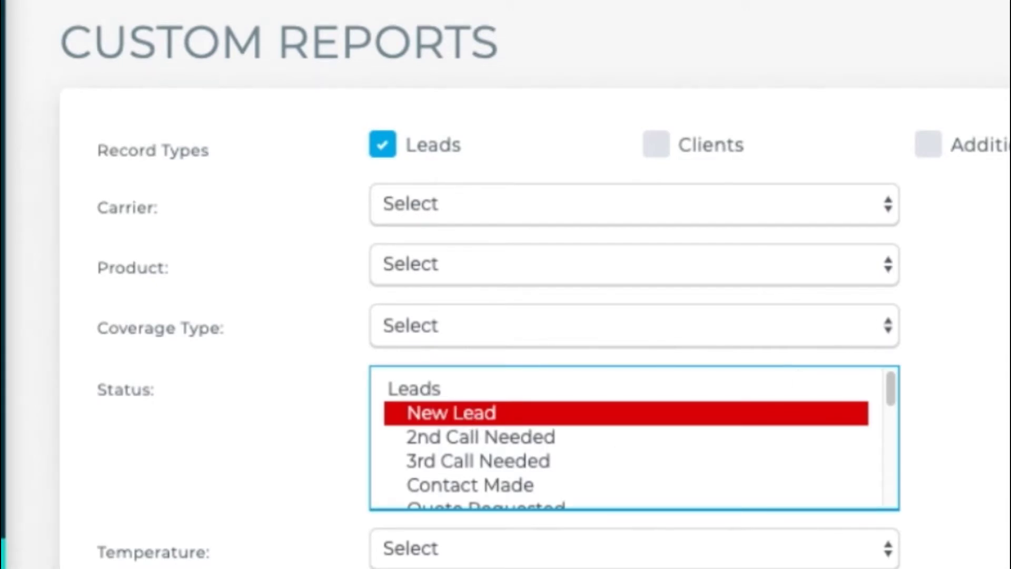
scroll(895, 527, "down", 15)
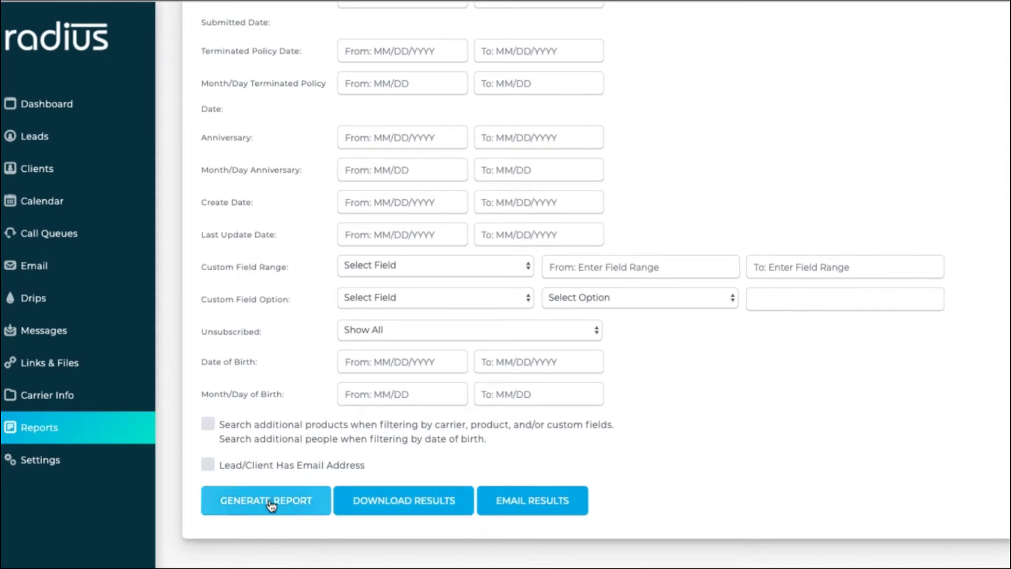
left_click(270, 503)
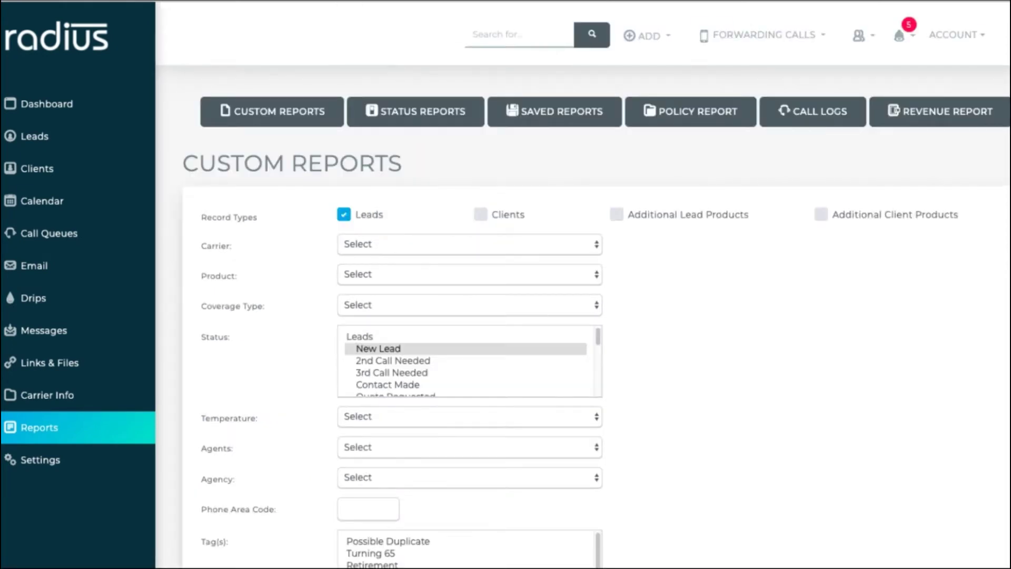
scroll(978, 429, "down", 15)
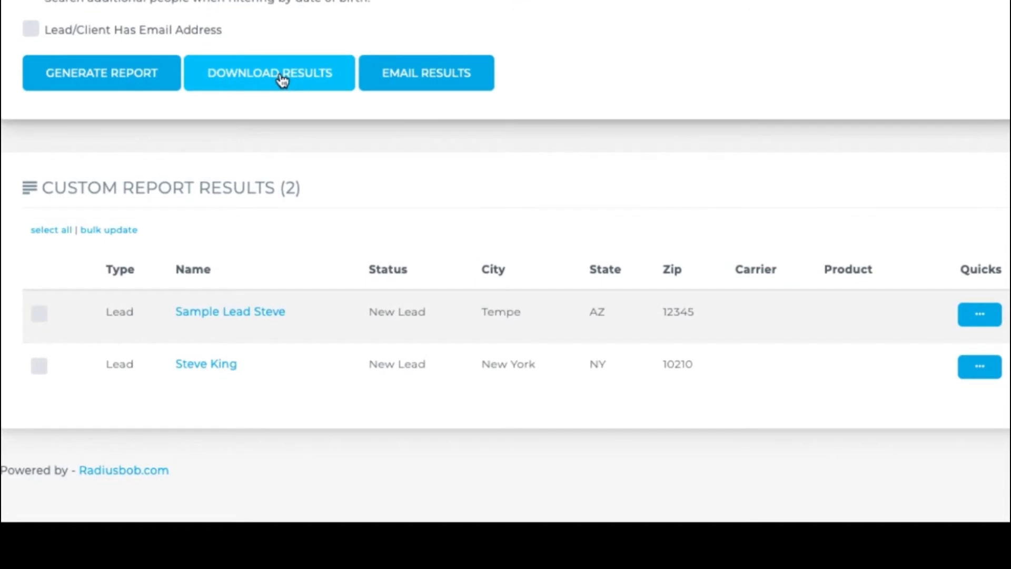
- Download the two-lead New Lead report results, then move to the Status Report
left_click(282, 80)
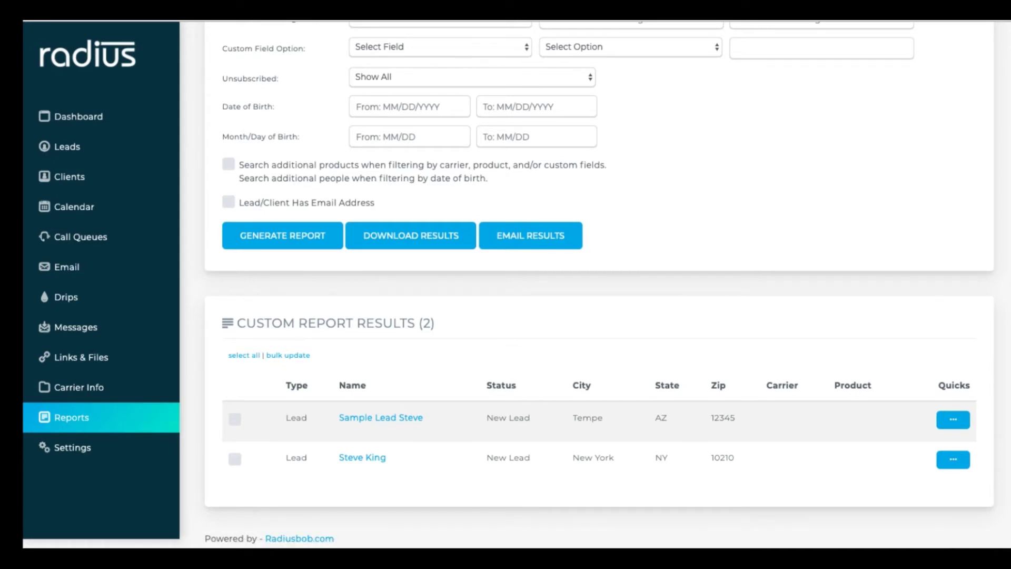
scroll(599, 284, "up", 15)
scroll(599, 284, "up", 5)
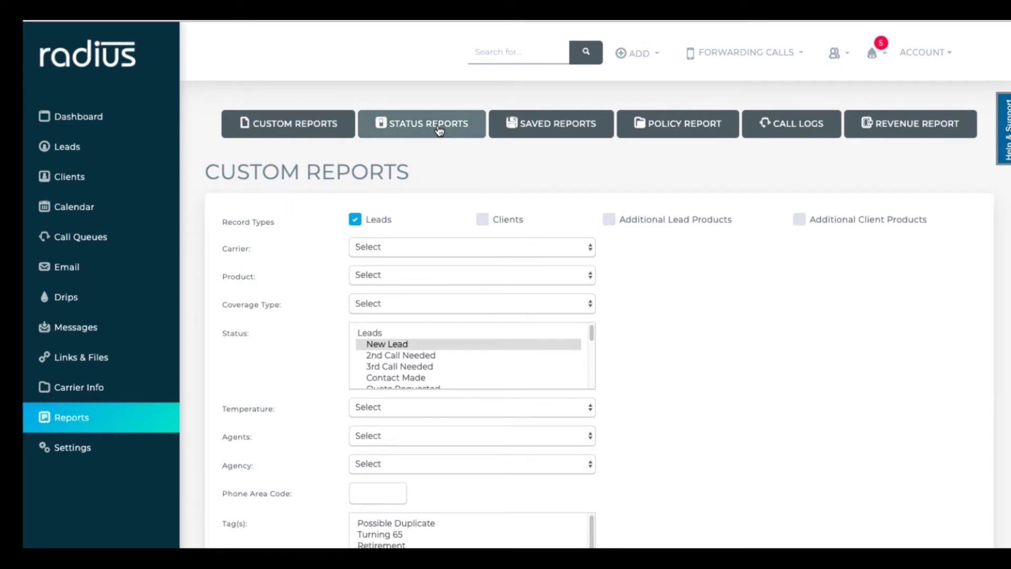
left_click(438, 130)
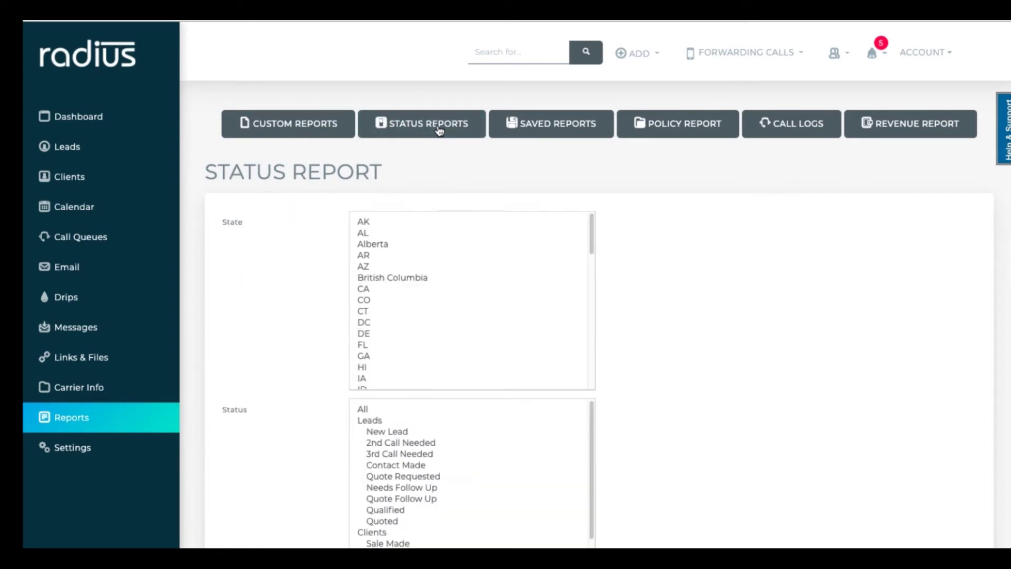
- Select exactly AK, AL and CA in the Status Report's State list
left_click(374, 222)
left_click(370, 232, "ctrl")
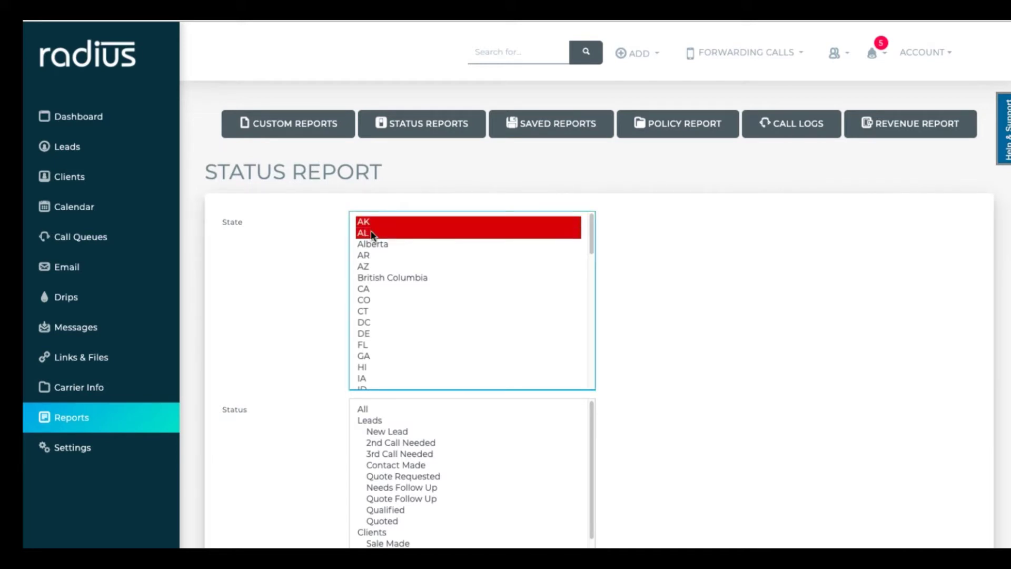
left_click(370, 289, "shift")
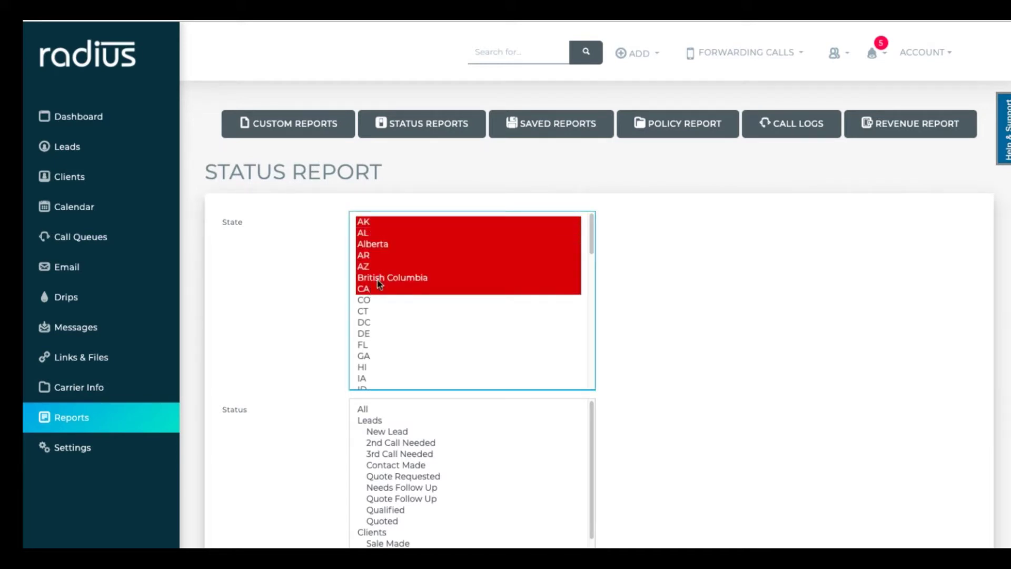
left_click(375, 278, "ctrl")
left_click(379, 255, "ctrl+shift")
left_click(379, 246, "ctrl")
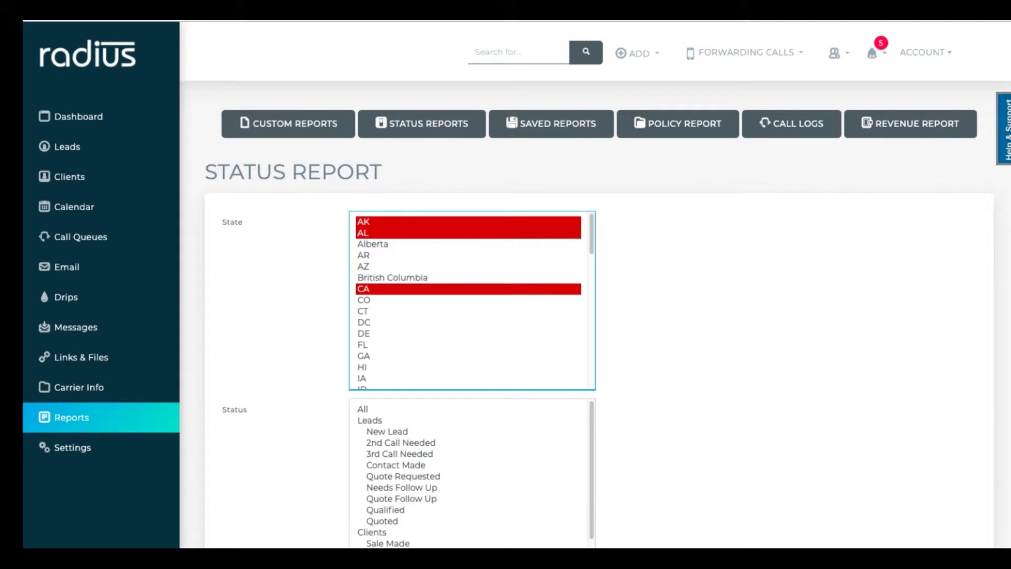
scroll(970, 203, "down", 5)
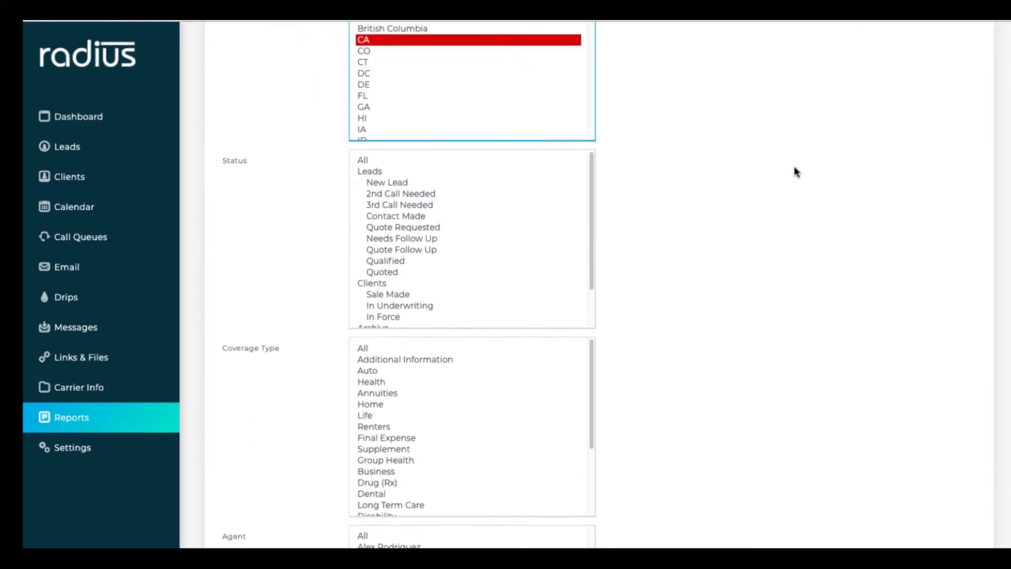
- Include all statuses and all coverage types in the Status Report
left_click(371, 160)
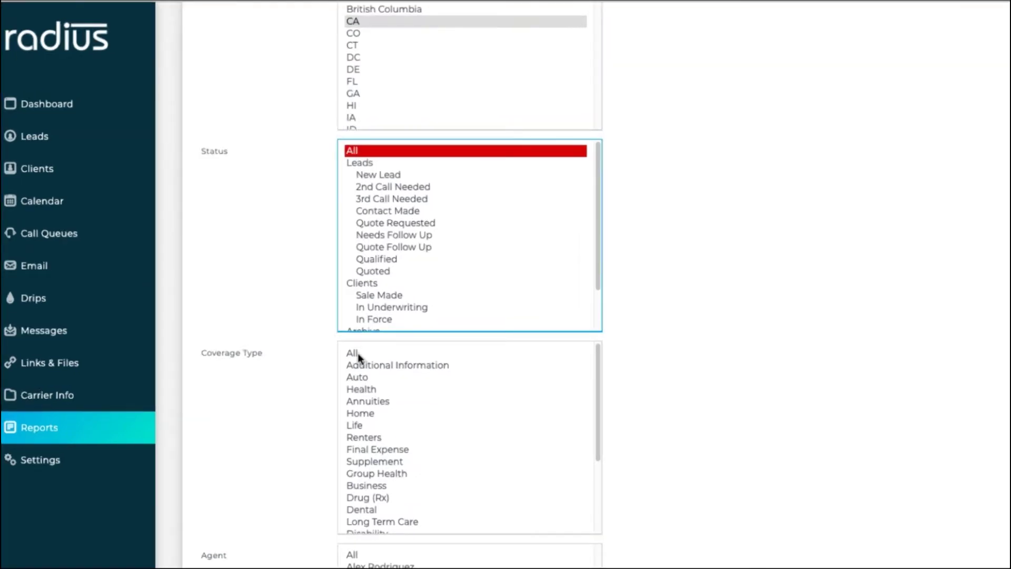
left_click(358, 353)
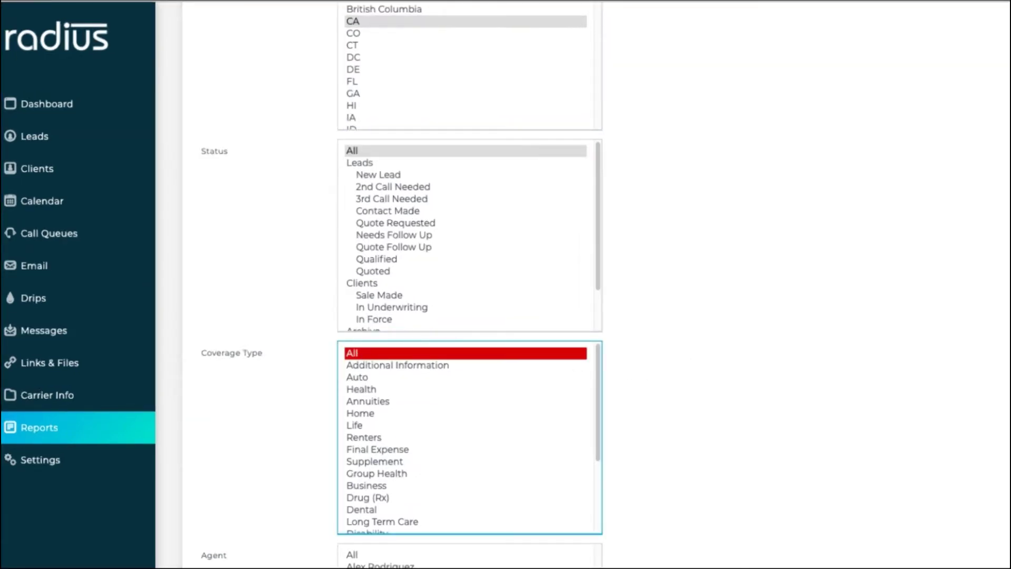
scroll(965, 424, "down", 6)
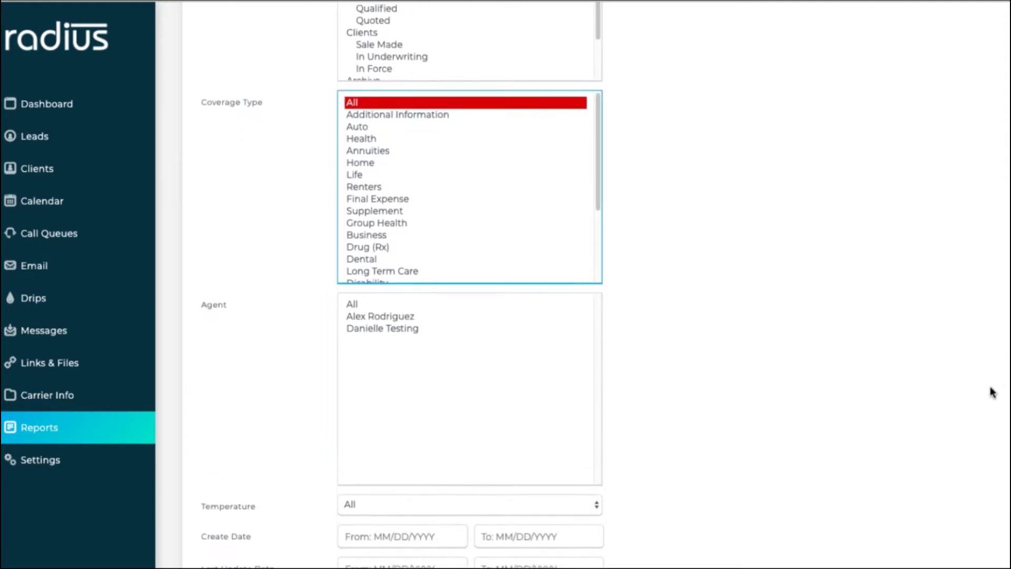
scroll(965, 422, "down", 2)
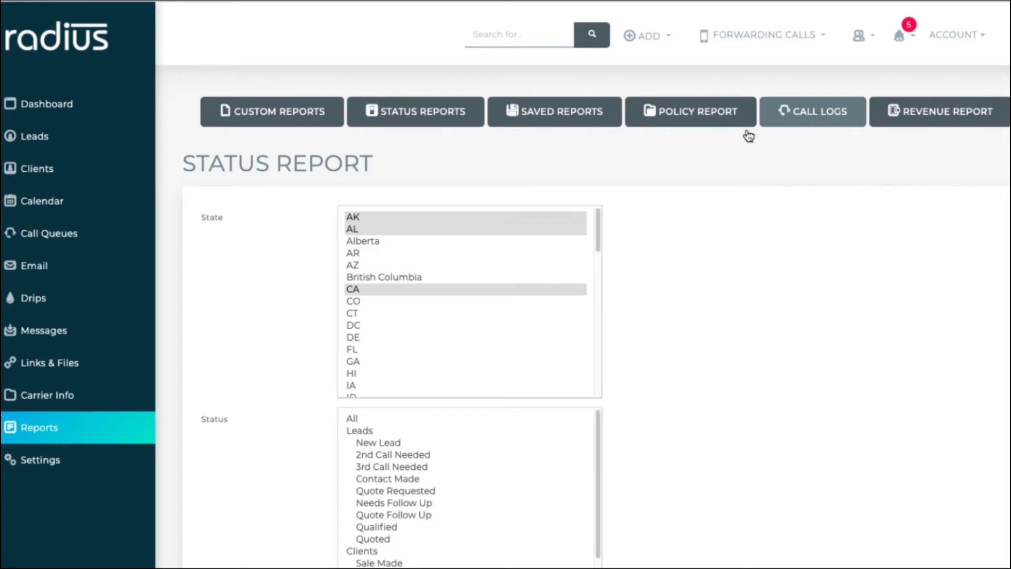
- Review the Policy Report's coverage type, status and agent options and its Effective and Renewal Date filters
left_click(684, 119)
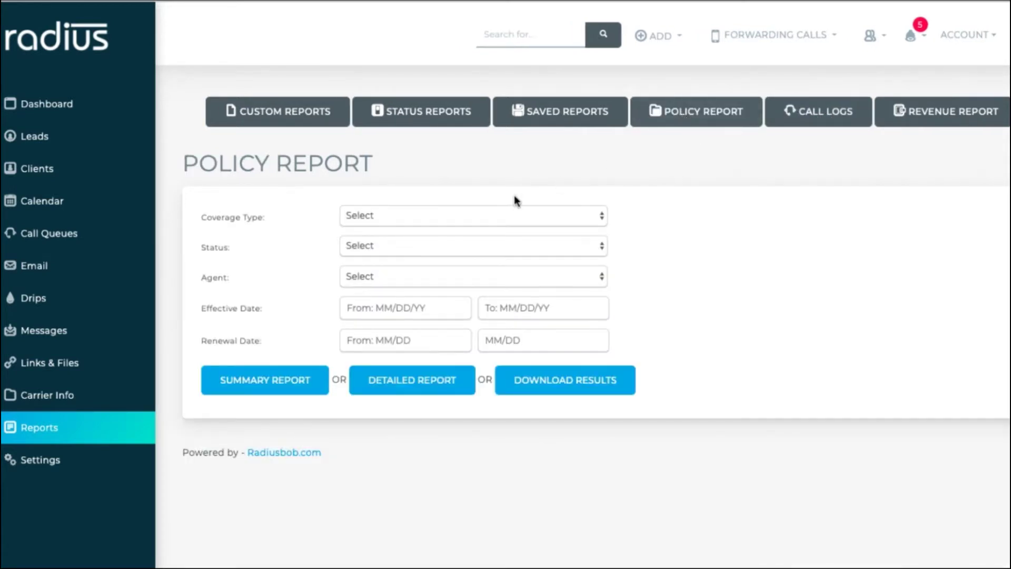
left_click(498, 217)
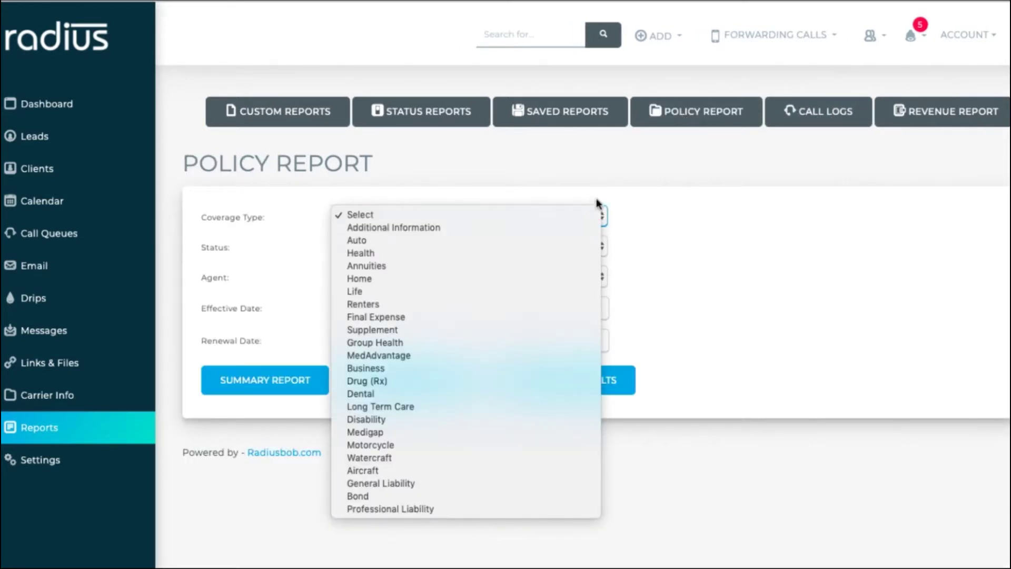
left_click(619, 193)
left_click(573, 244)
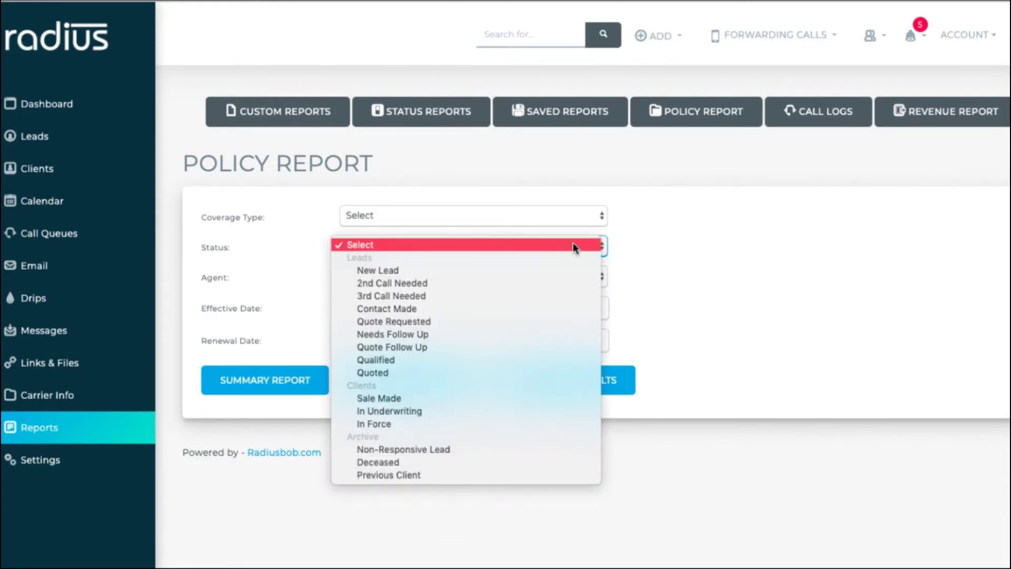
left_click(572, 243)
left_click(557, 279)
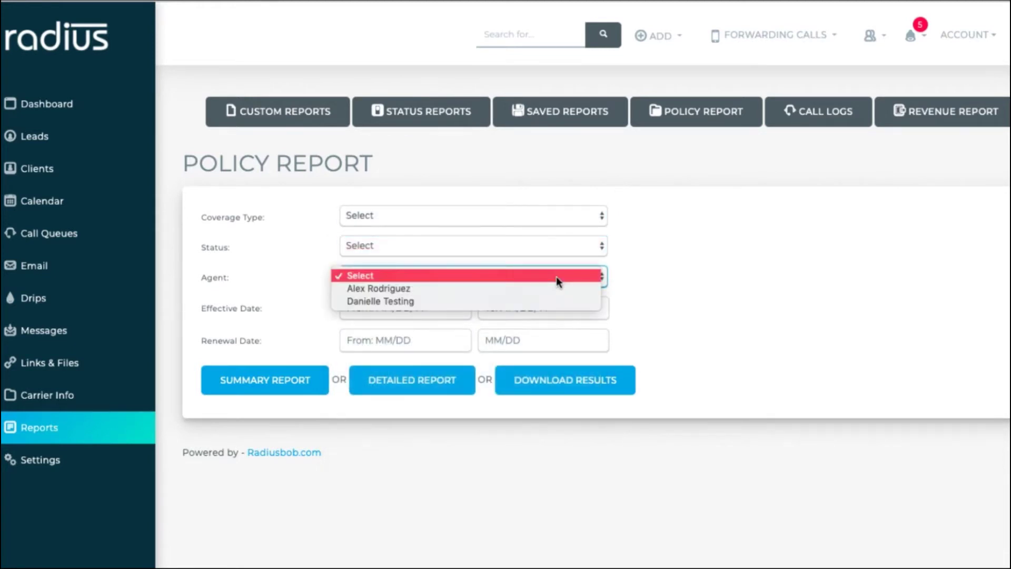
left_click(556, 276)
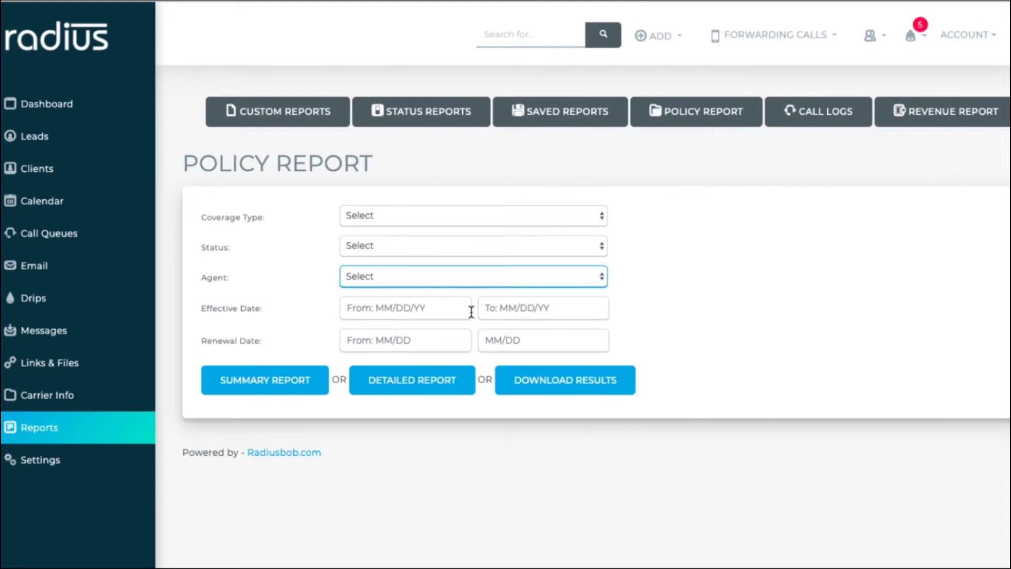
left_click_drag(196, 309, 277, 317)
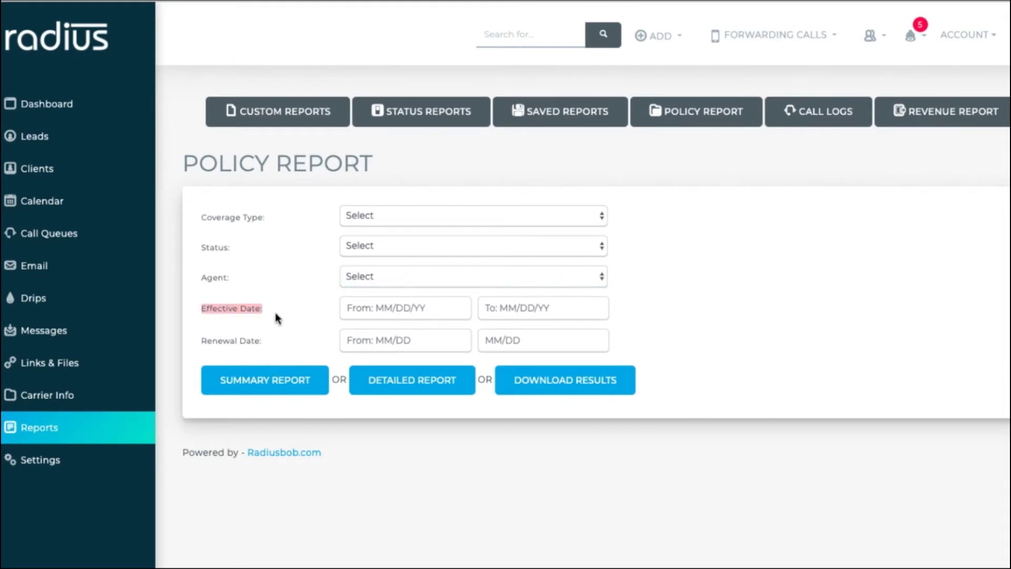
left_click_drag(198, 339, 266, 340)
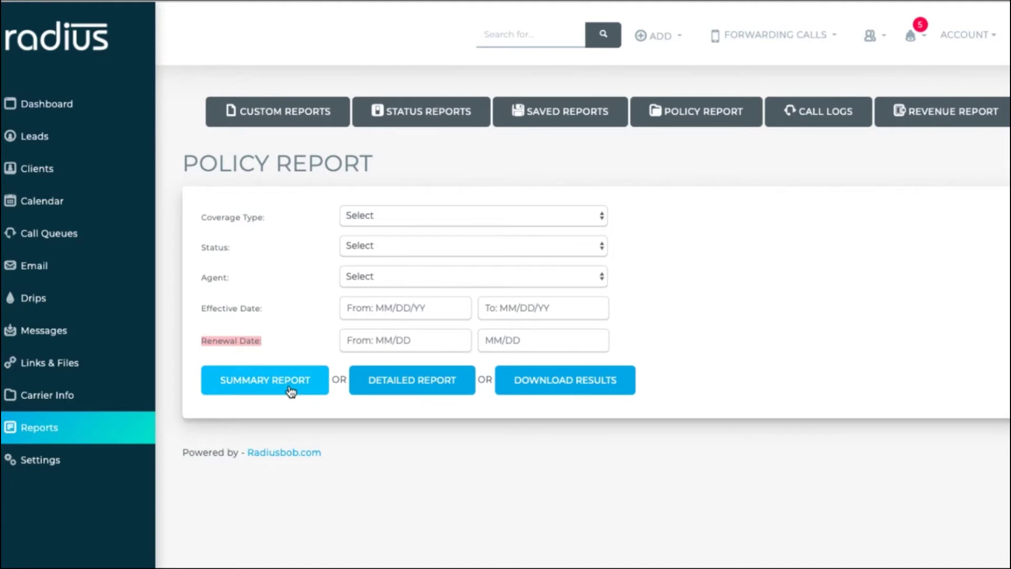
left_click(818, 122)
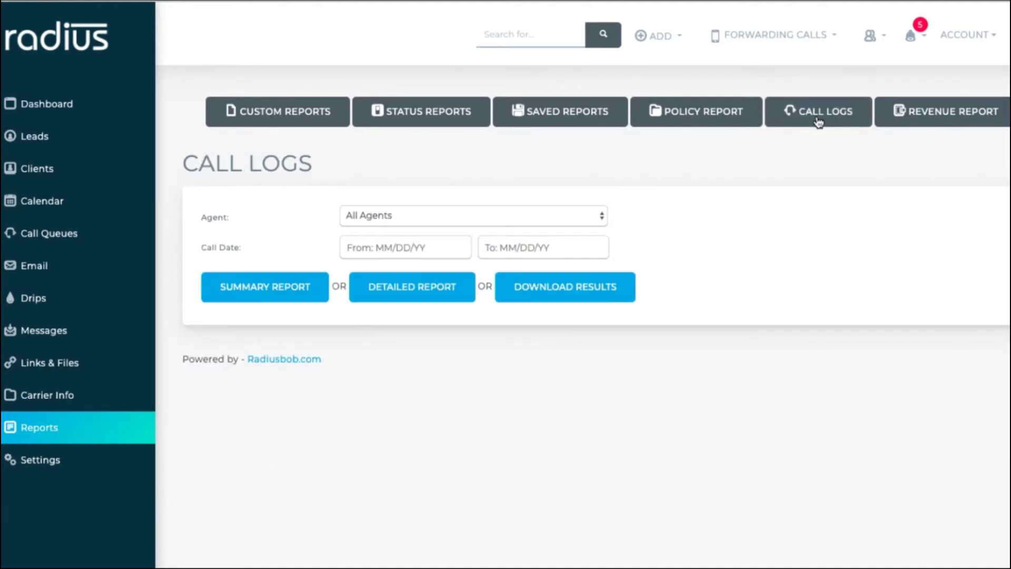
- Generate the Call Logs summary for 03/01/2019 to 04/25/2019
left_click(448, 253)
left_click(356, 278)
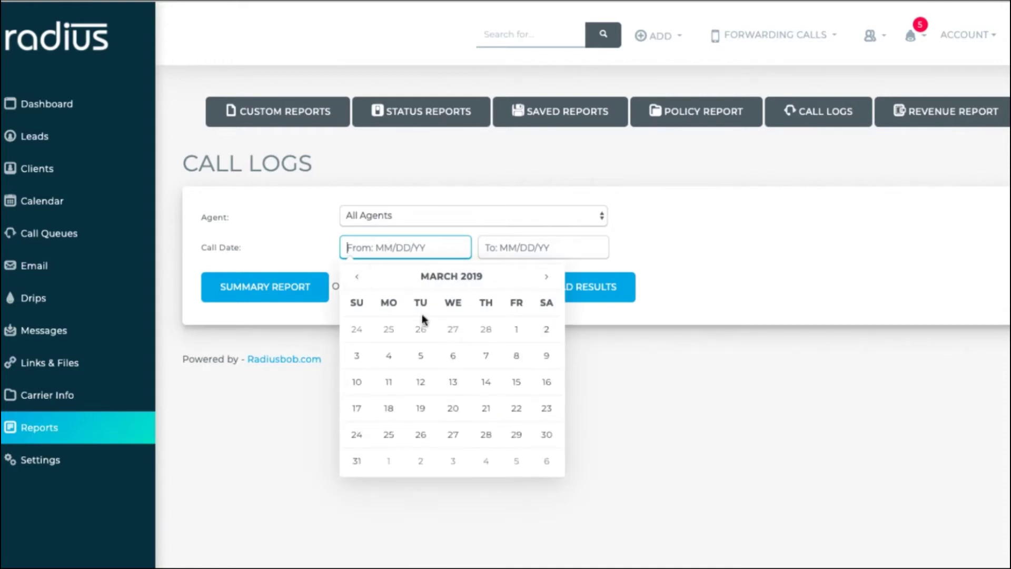
left_click(516, 329)
left_click(530, 252)
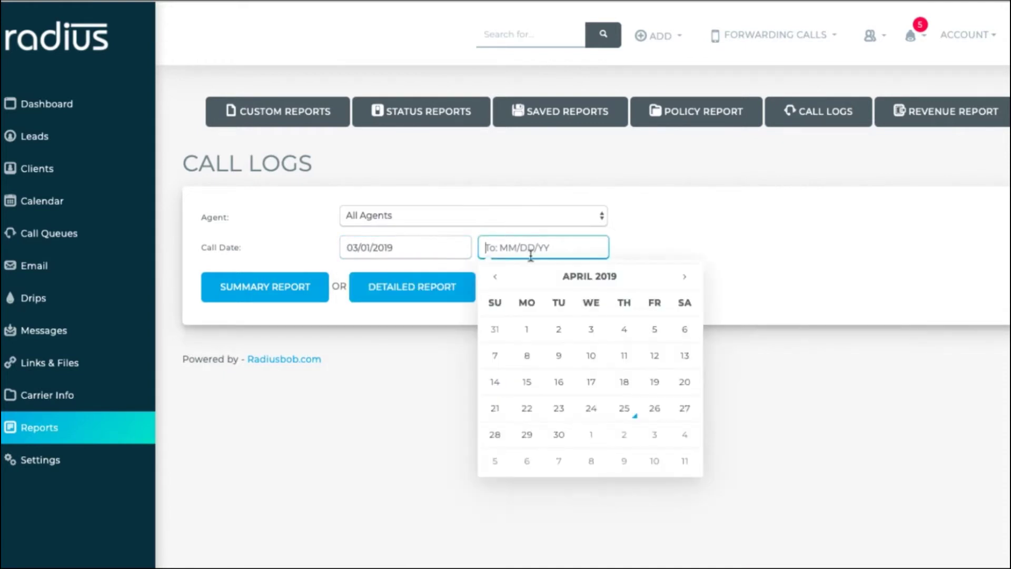
left_click(624, 411)
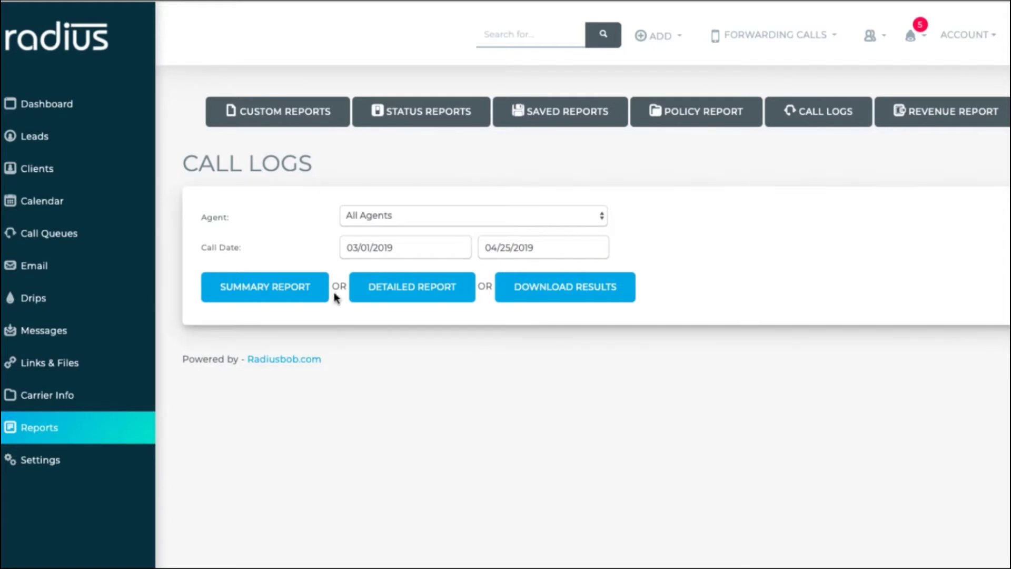
left_click(295, 295)
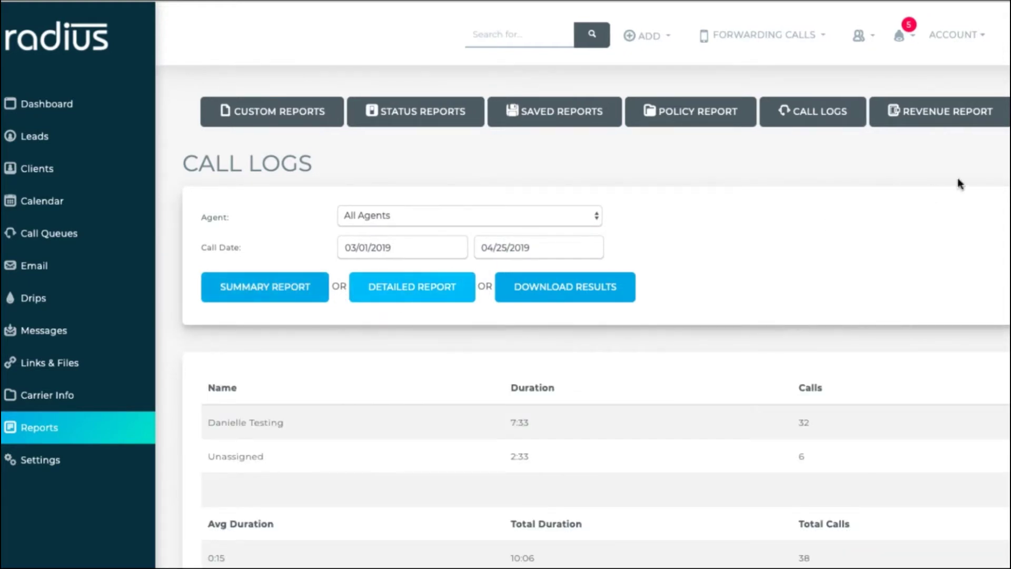
scroll(640, 138, "down", 2)
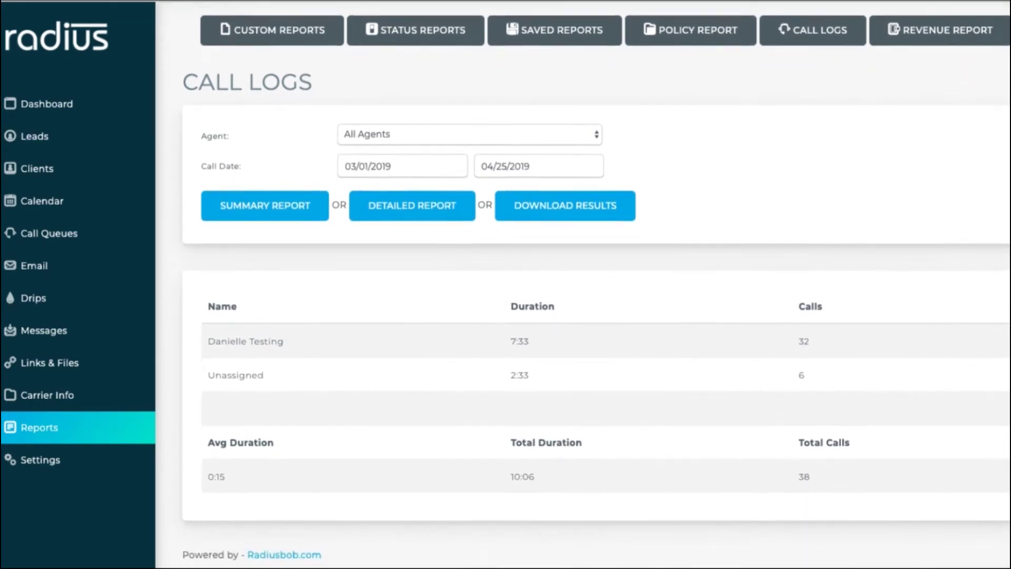
- Show the detailed per-call list and open a called lead's record page
left_click(446, 211)
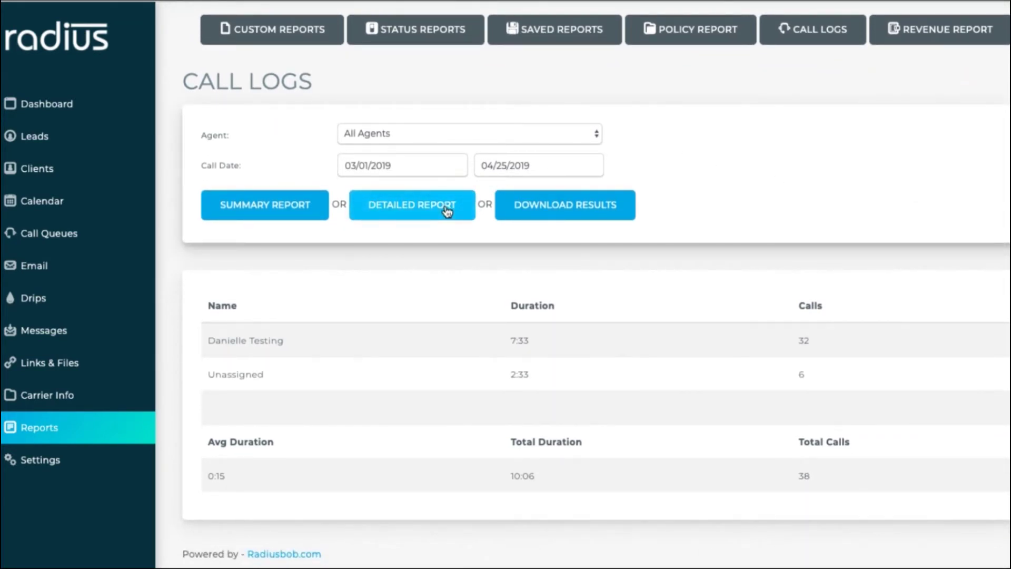
scroll(660, 456, "down", 10)
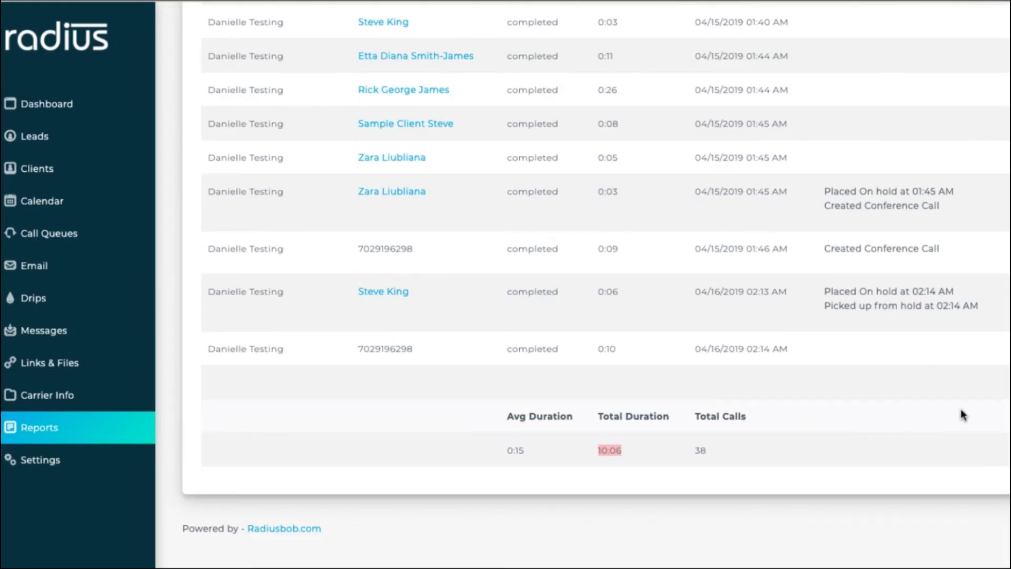
scroll(379, 187, "up", 8)
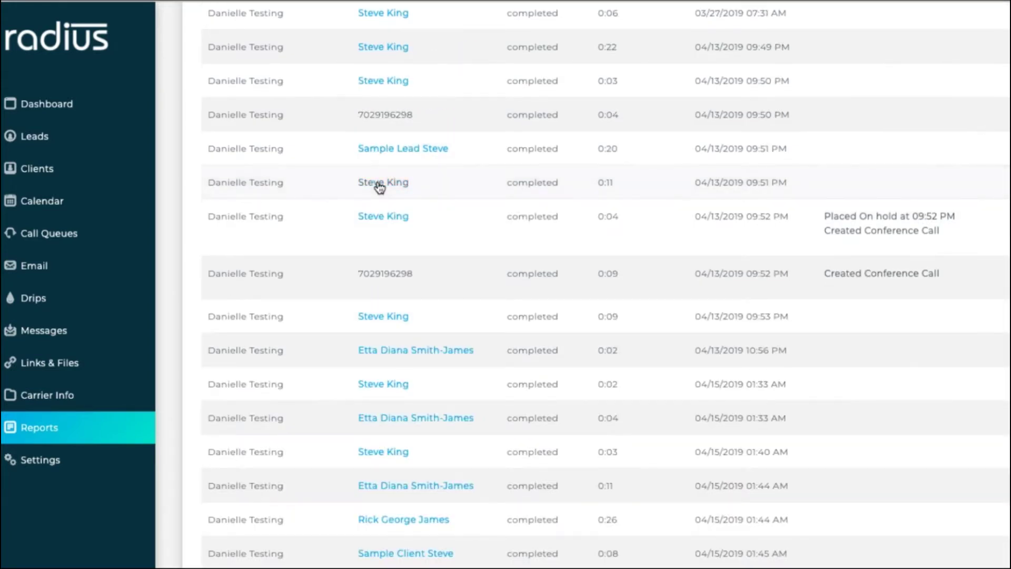
left_click(379, 184)
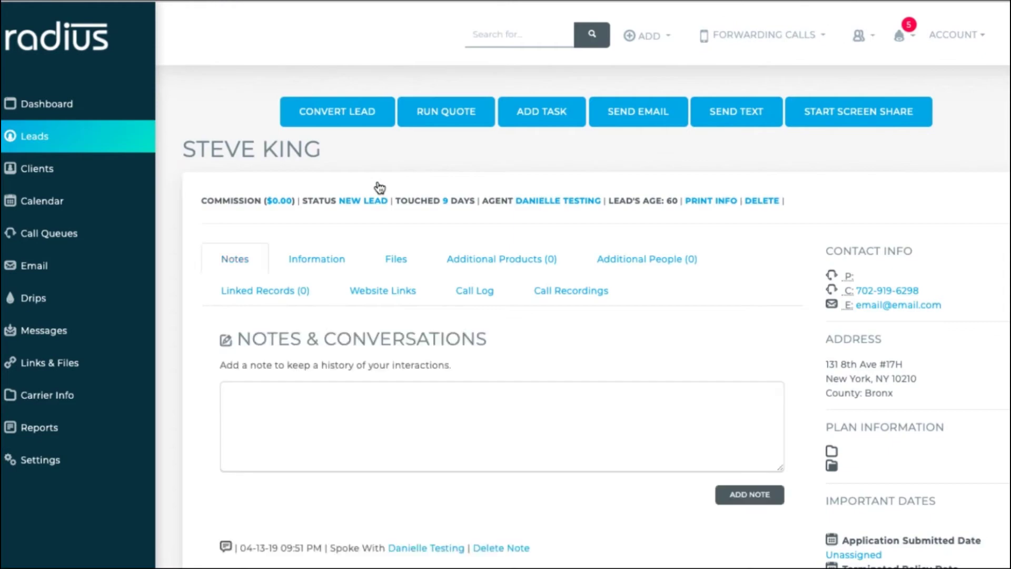
- Review the lead's call log and recordings, including the latest recording's download option, then open Revenue Report
left_click(484, 297)
left_click(582, 296)
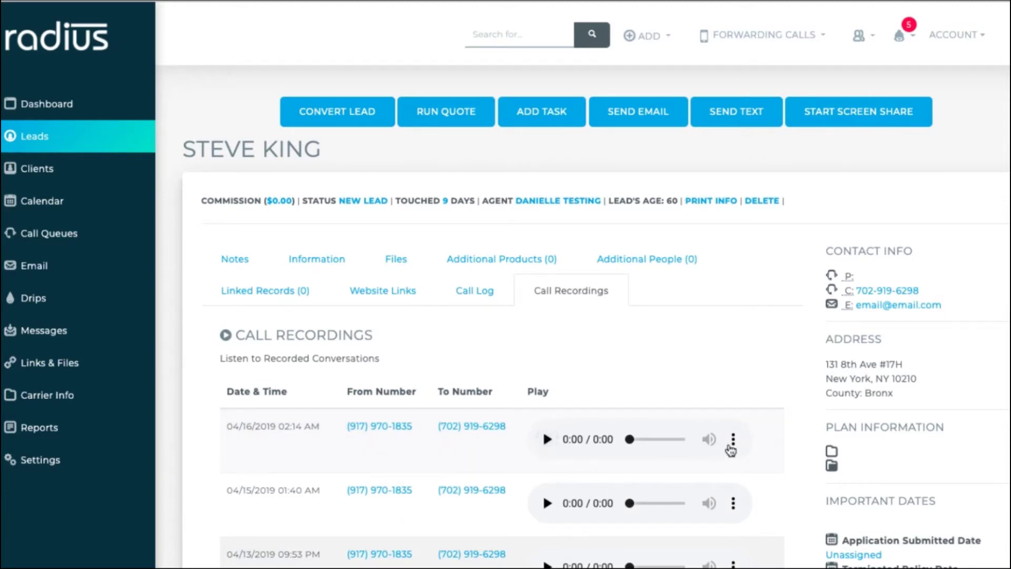
left_click(733, 440)
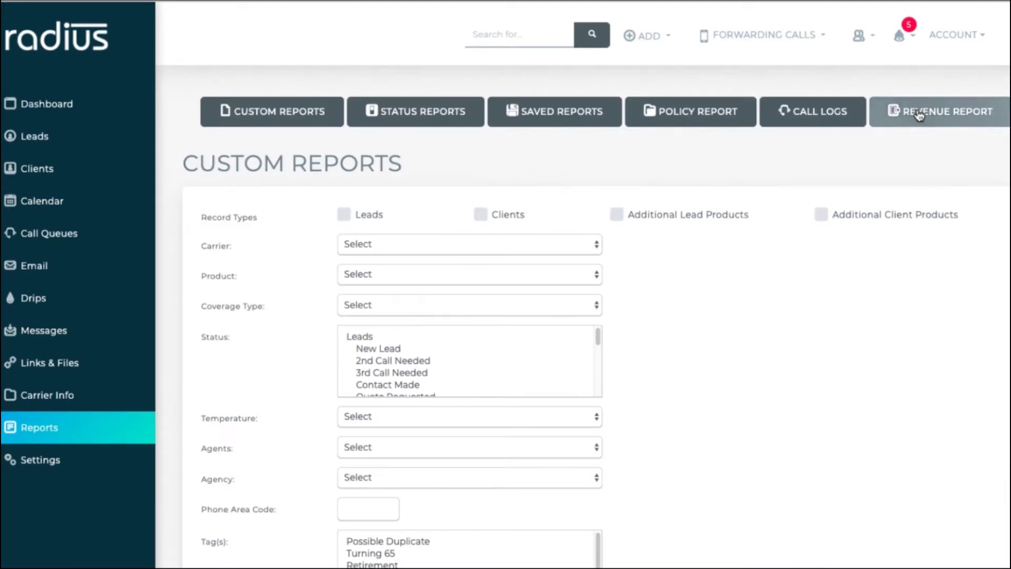
left_click(918, 113)
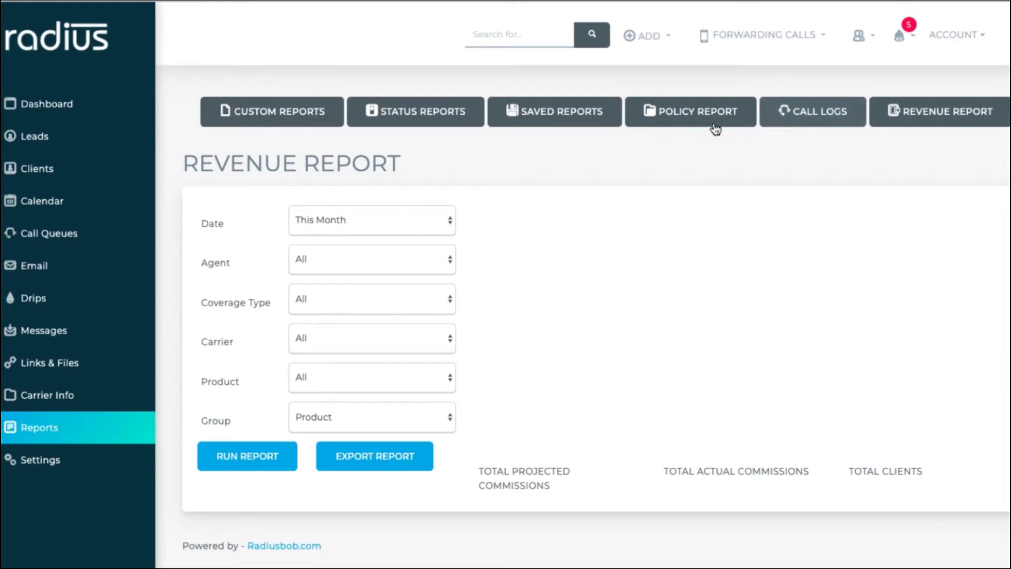
- Run the Revenue Report for Year To Date, showing $20.83 projected and $208.30 actual commissions
left_click(434, 220)
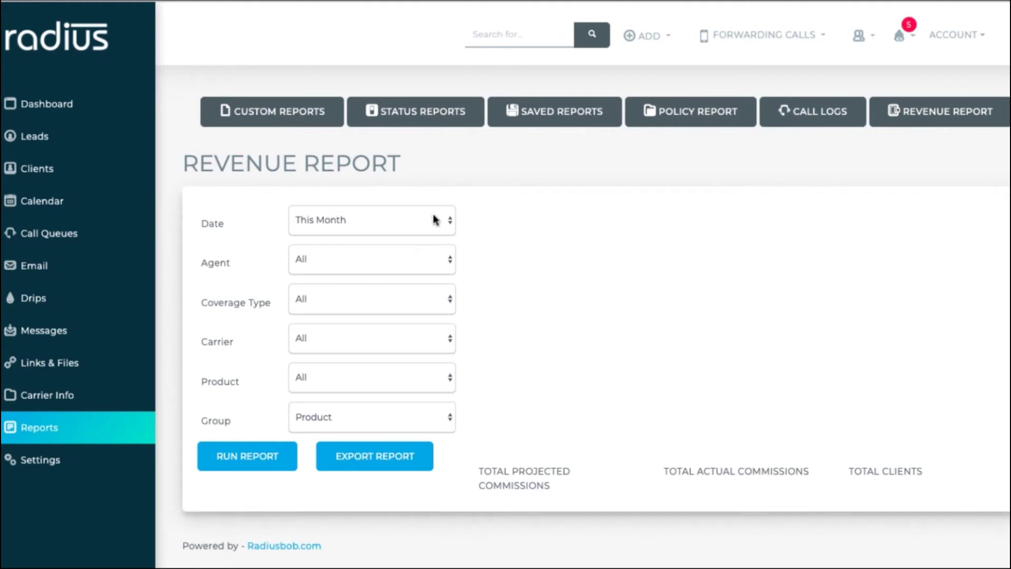
left_click(435, 220)
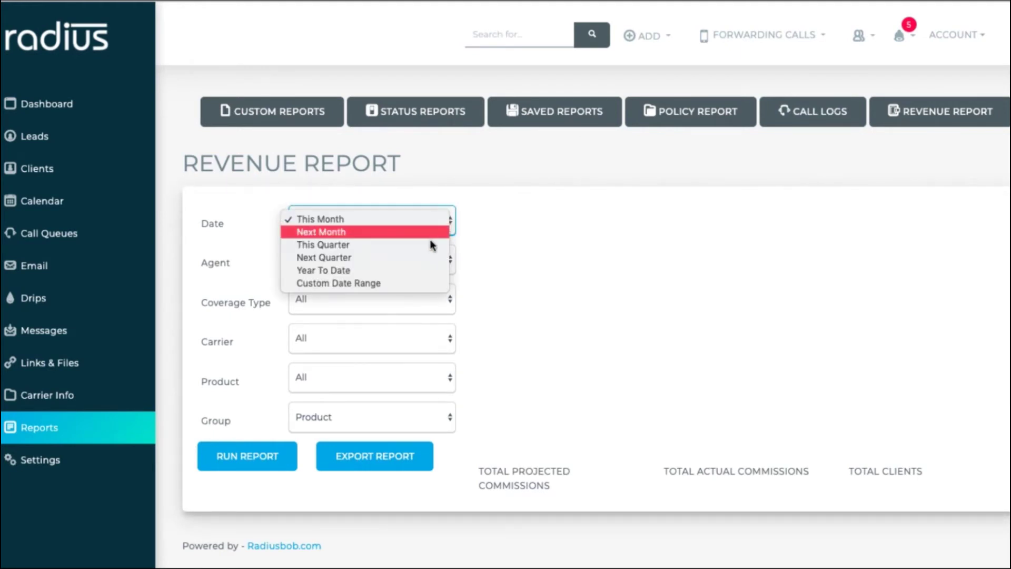
left_click(416, 269)
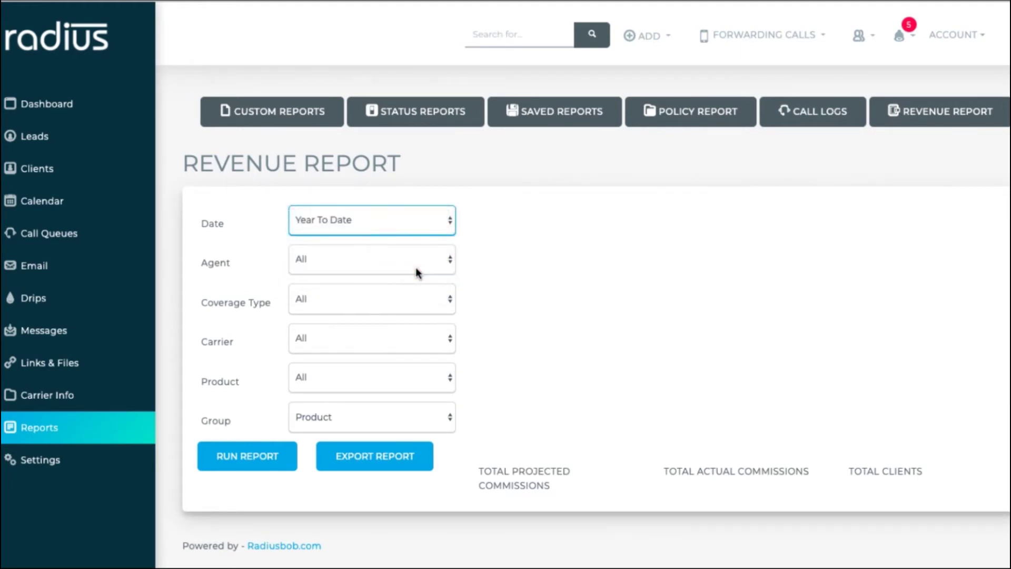
left_click(274, 457)
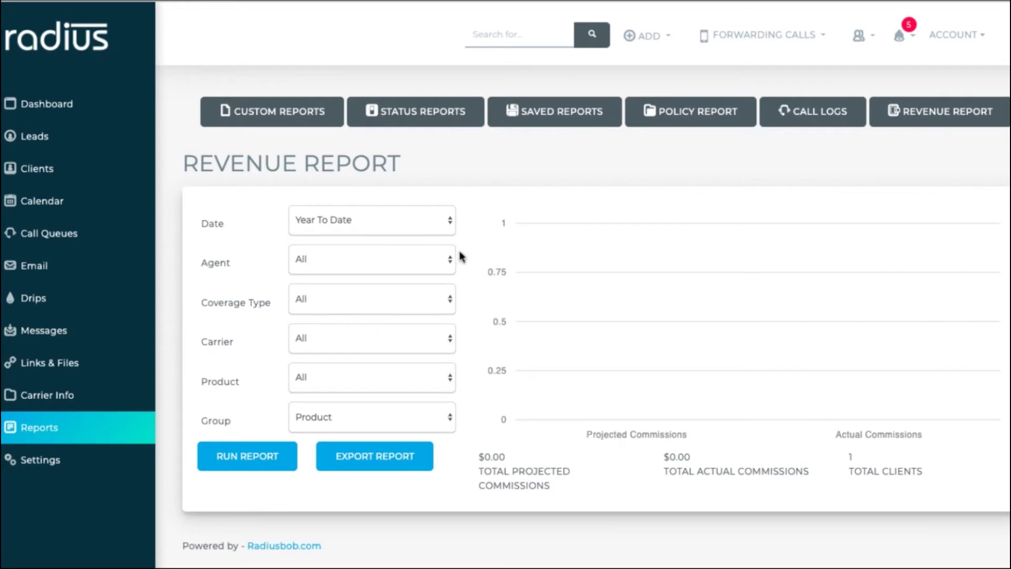
left_click(271, 456)
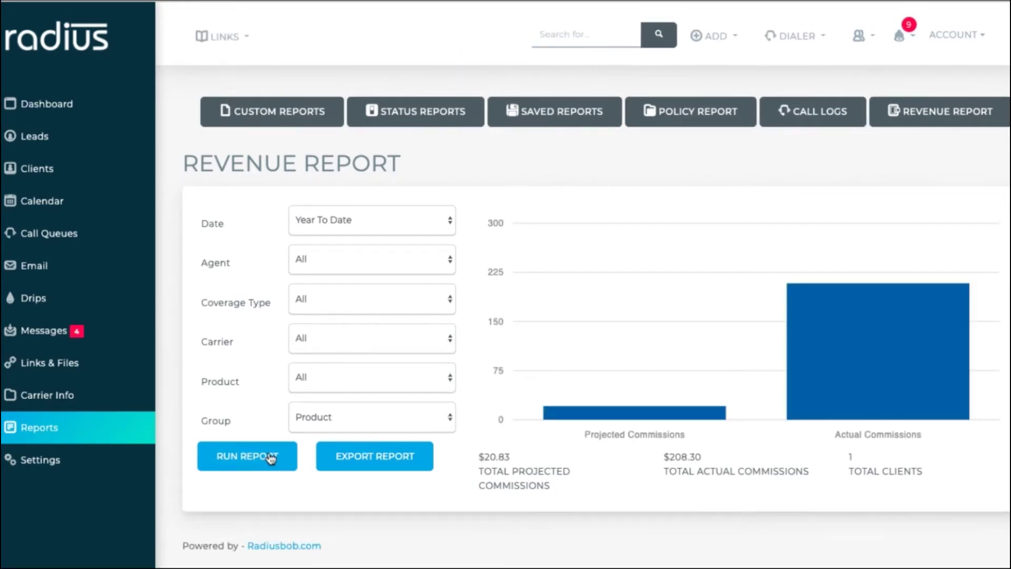
mouse_move(595, 423)
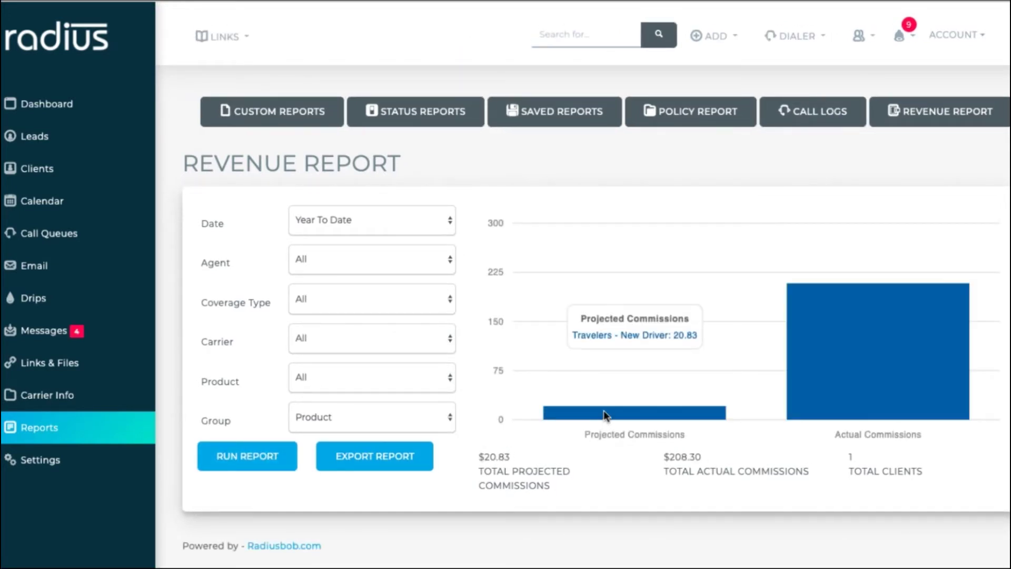
mouse_move(895, 350)
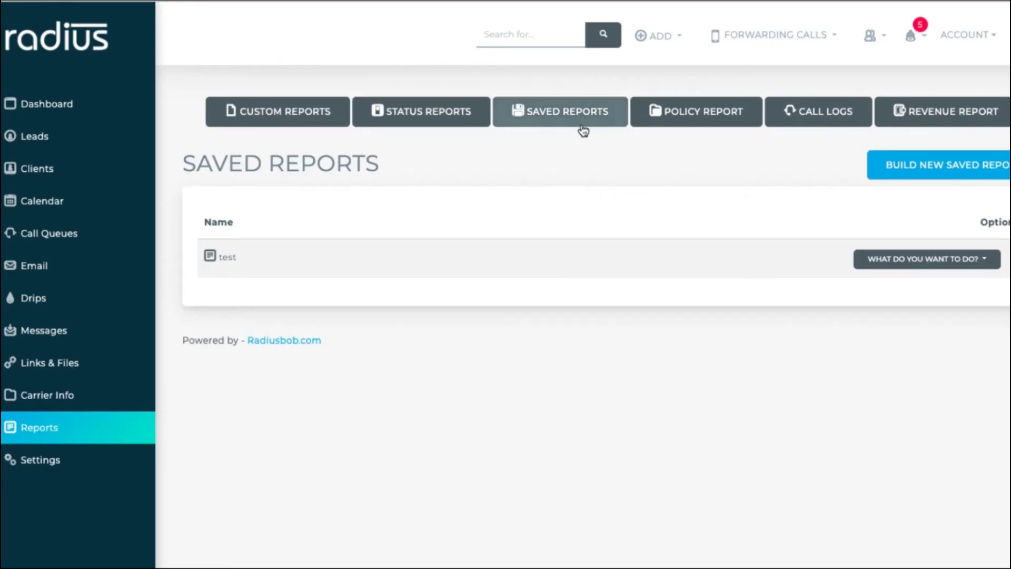
- Build a new saved report named 'Turning 65 in 6 months' that agents can run
left_click(923, 165)
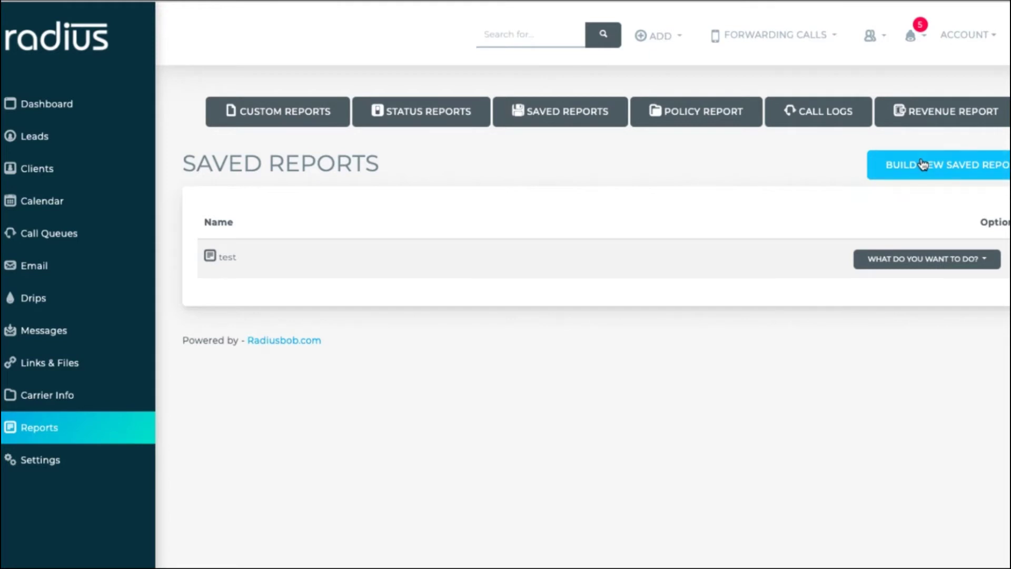
left_click(526, 300)
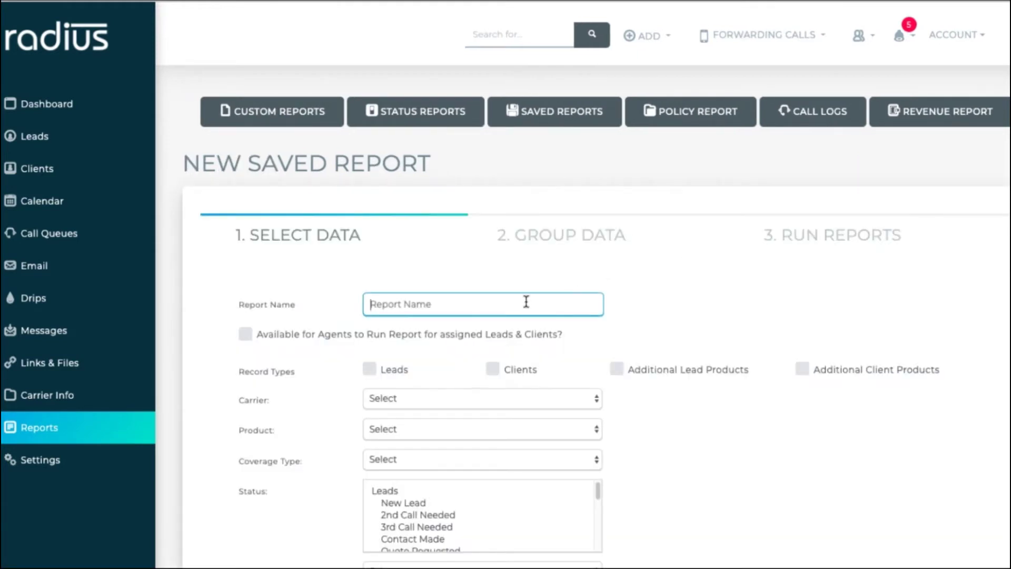
type("Tu")
type("rnin")
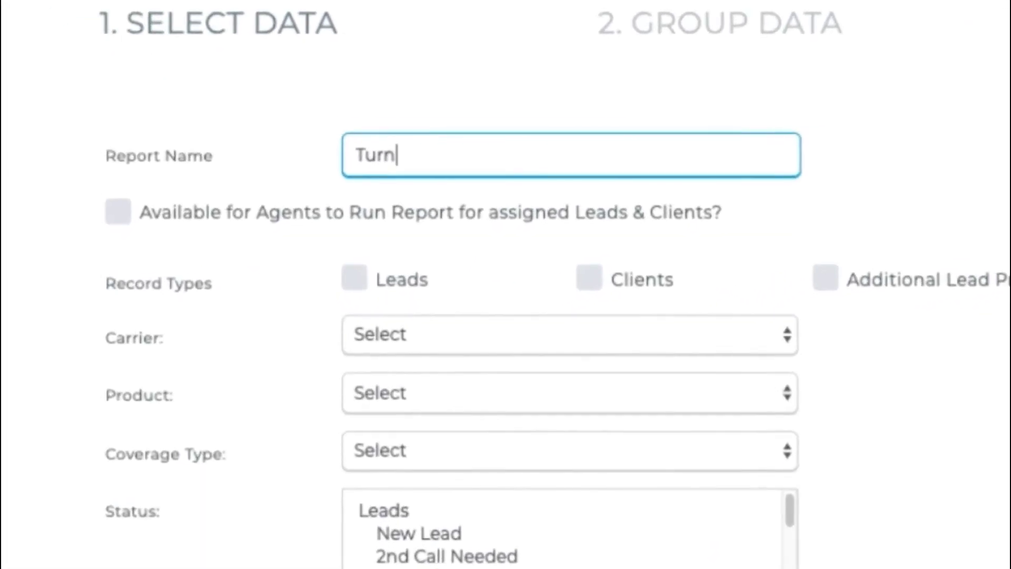
type("g 65")
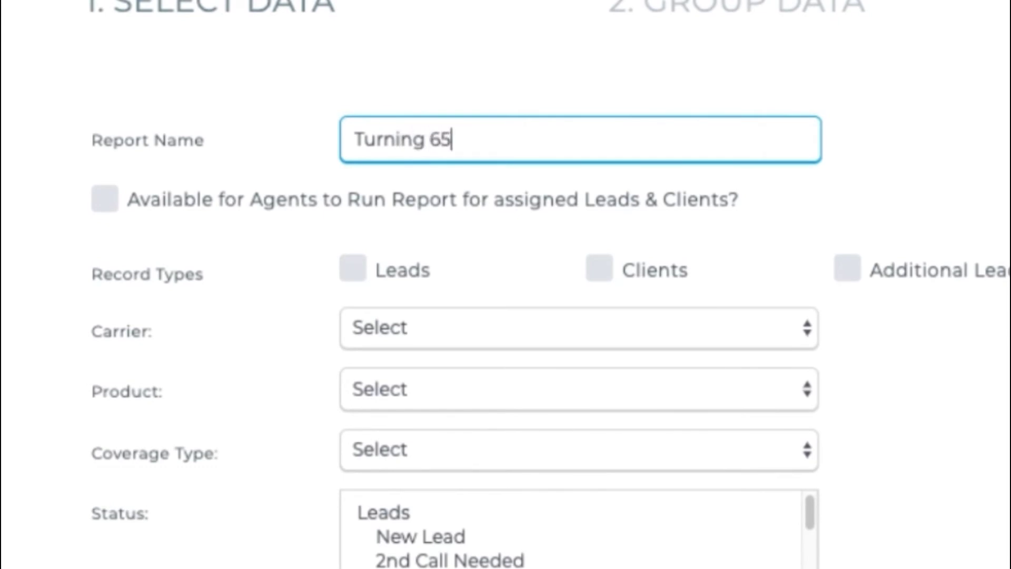
type(" in 6 months")
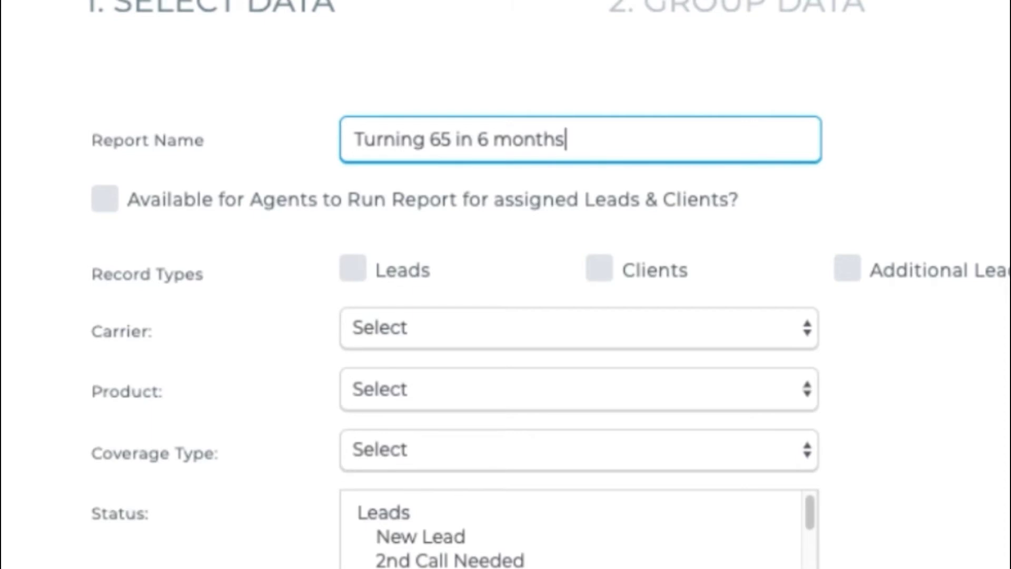
left_click(105, 203)
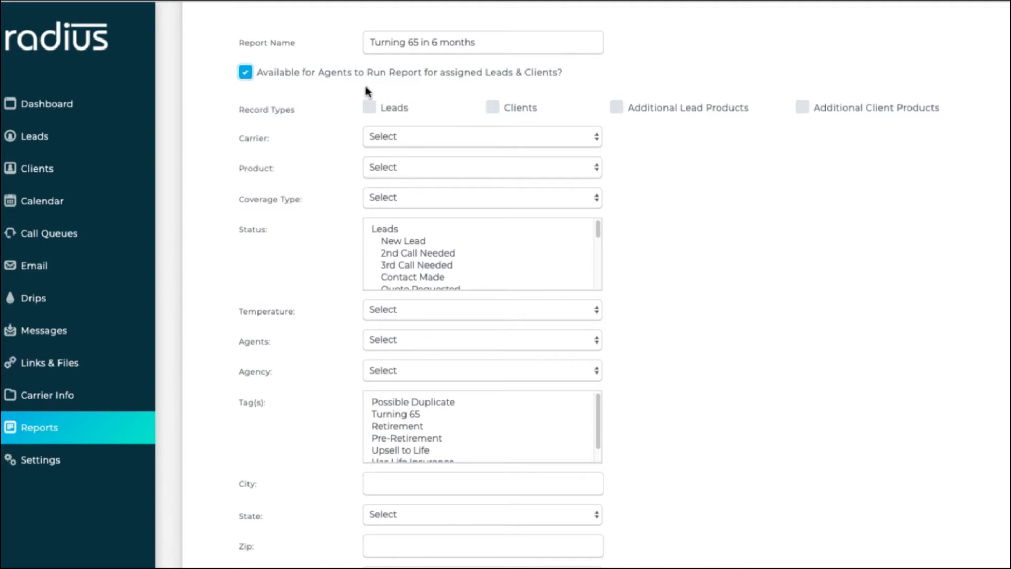
- Set the report's record types to Leads and Clients, then scroll down to the date filters
left_click(370, 107)
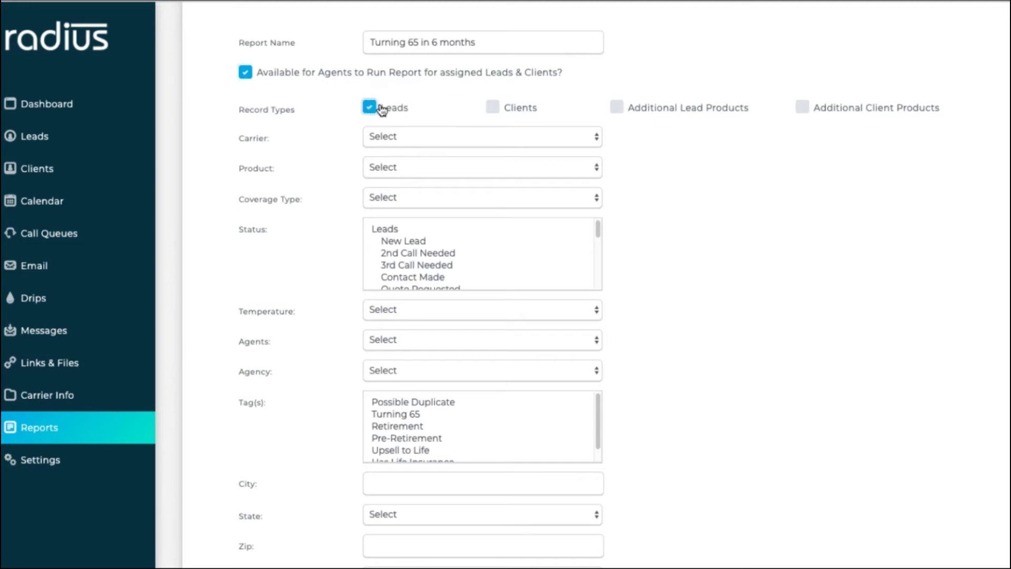
left_click(494, 109)
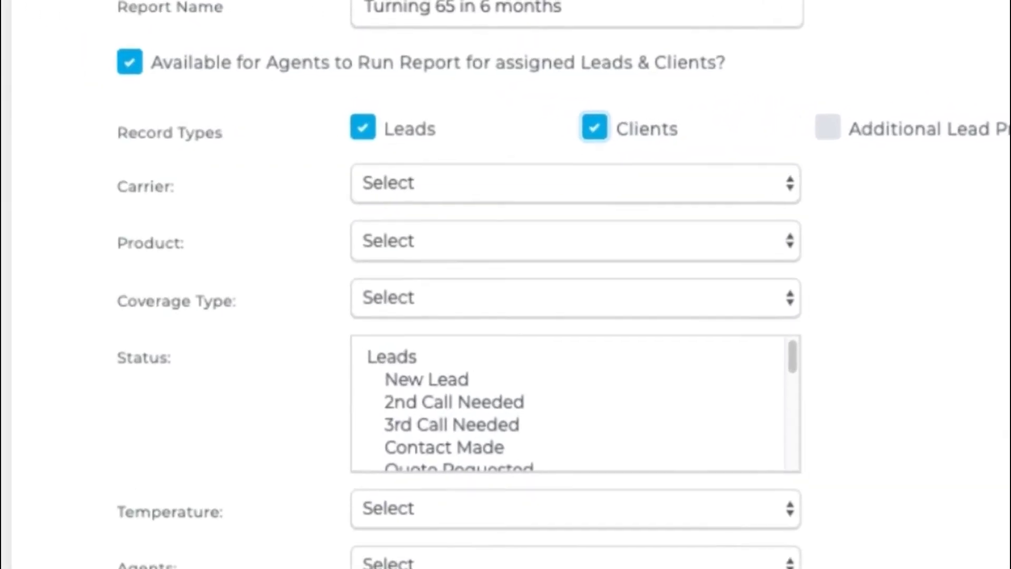
scroll(632, 284, "down", 5)
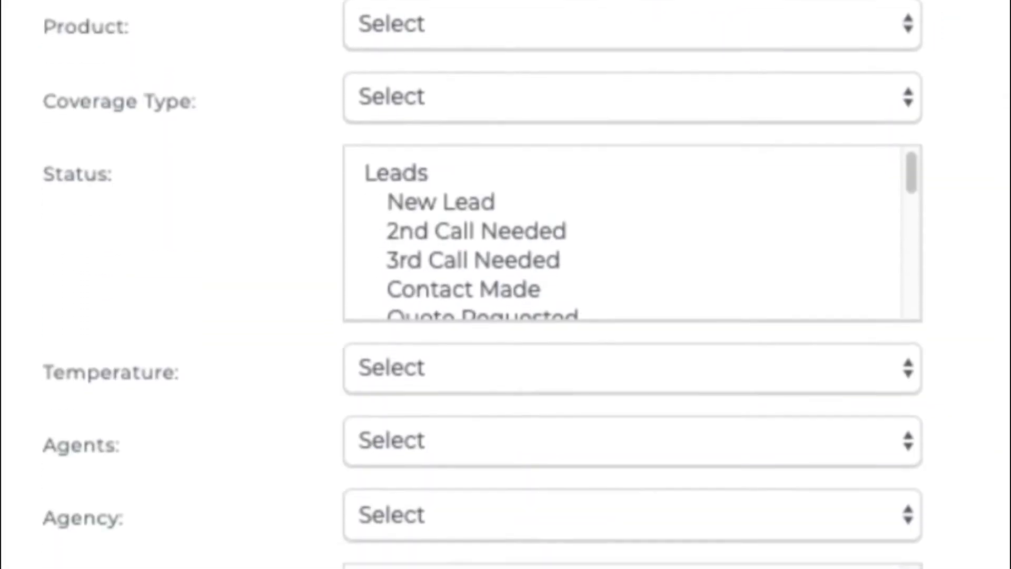
scroll(632, 285, "down", 6)
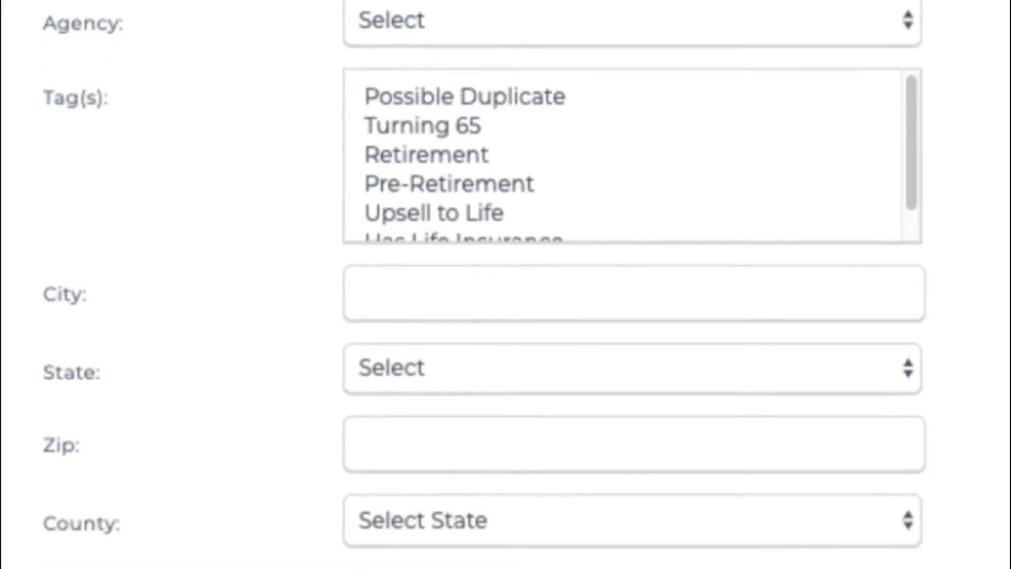
scroll(631, 285, "down", 10)
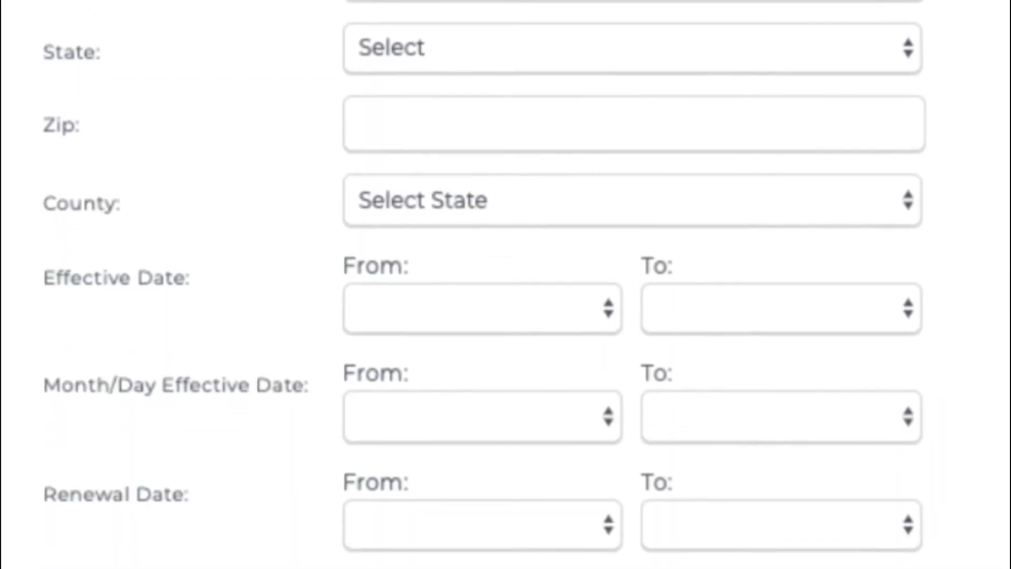
scroll(632, 284, "down", 10)
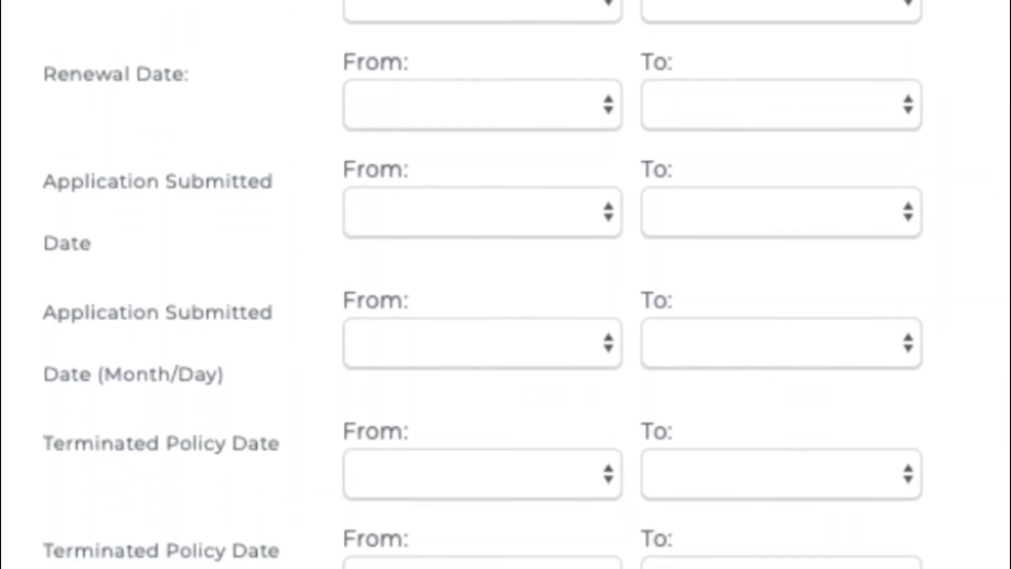
scroll(632, 285, "down", 2)
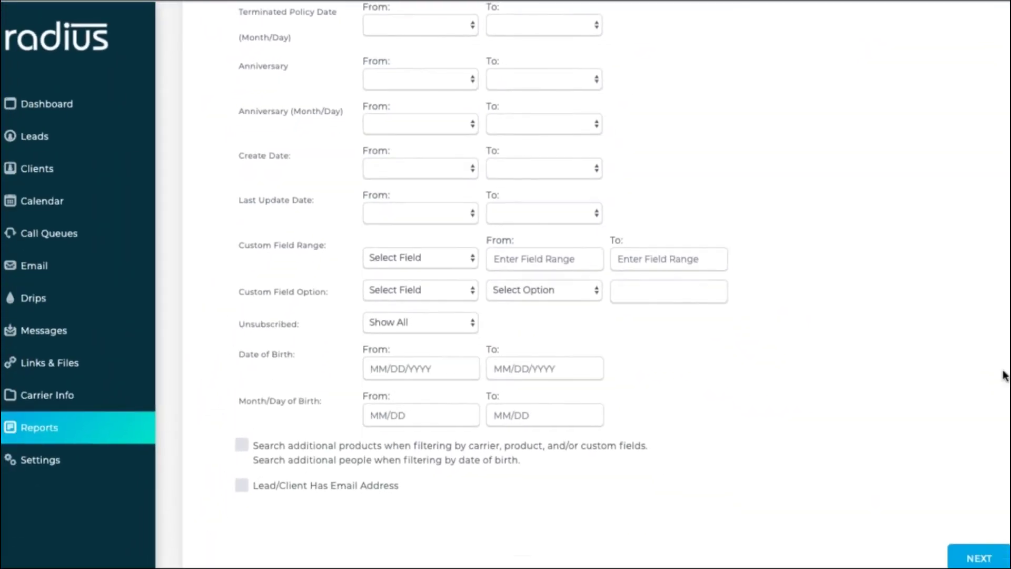
scroll(1004, 375, "down", 1)
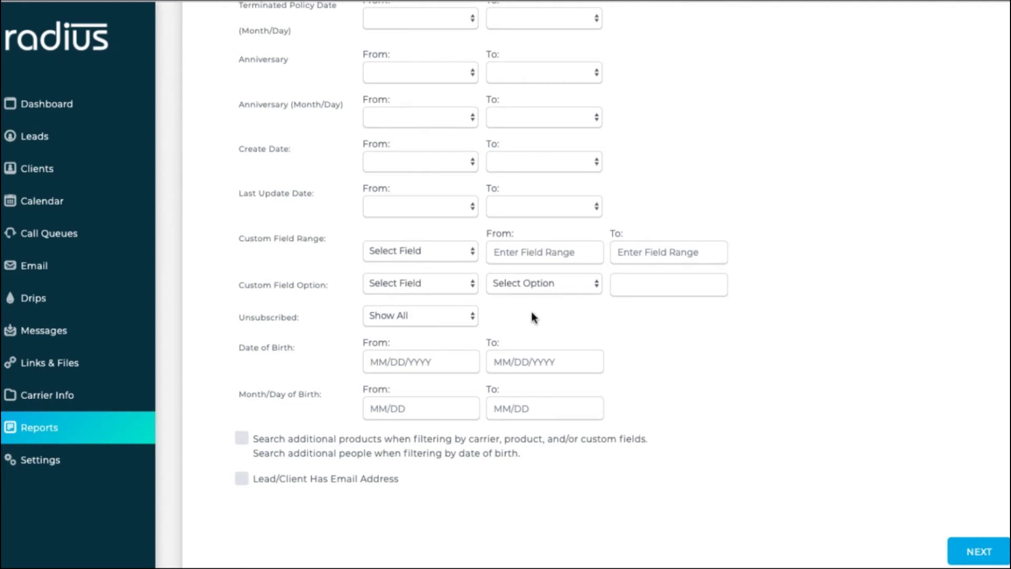
- Limit the report to dates of birth from 10/01/1958 to 10/31/1958
left_click(445, 425)
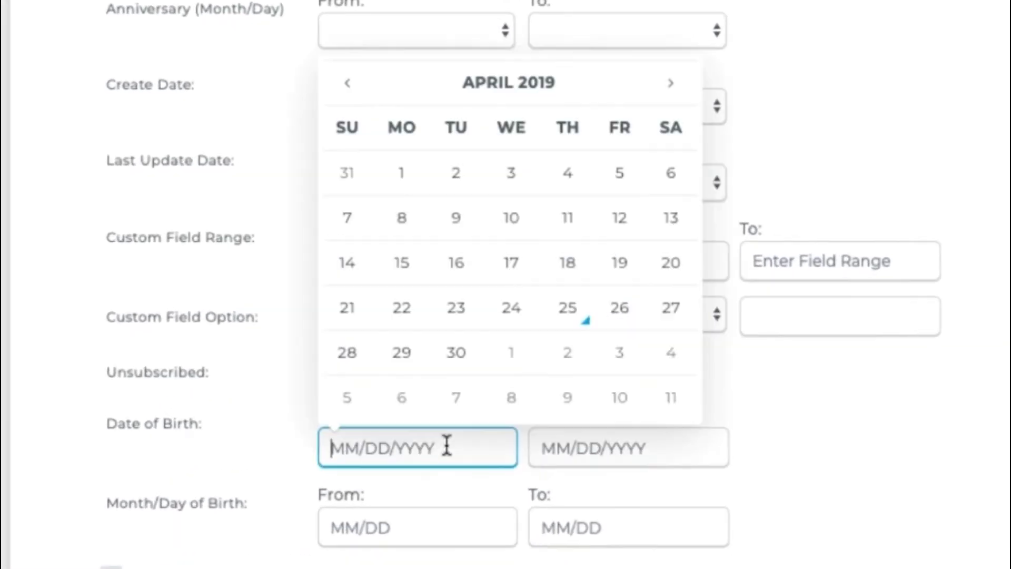
type("10/")
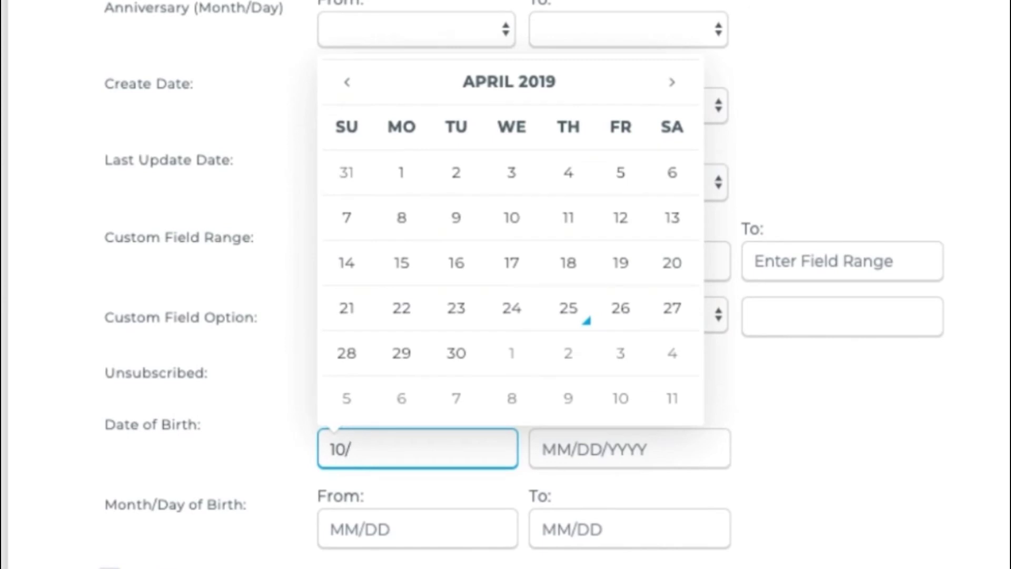
type("01/1958")
key("Tab")
type("10/31")
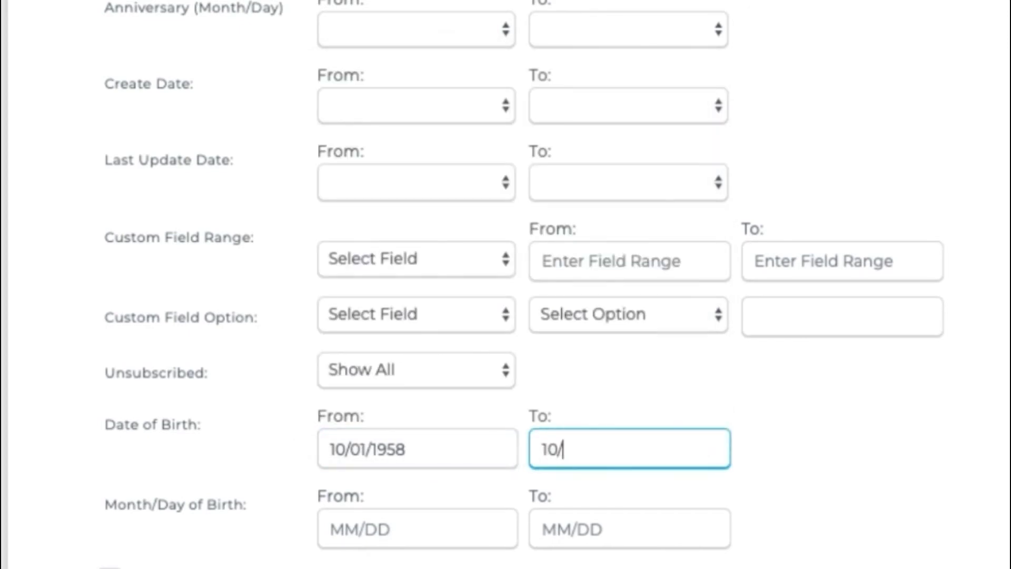
type("/1958")
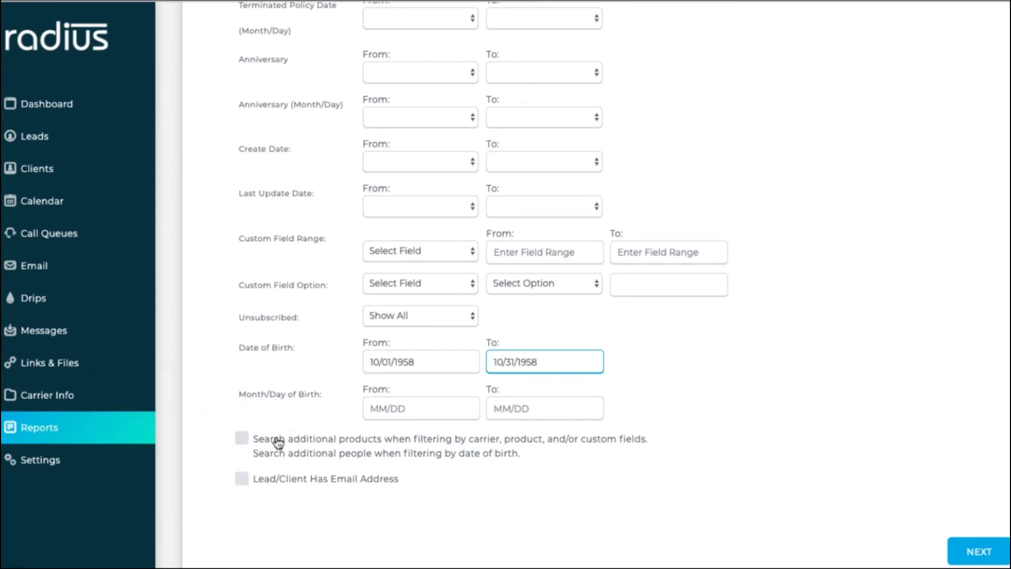
left_click(240, 446)
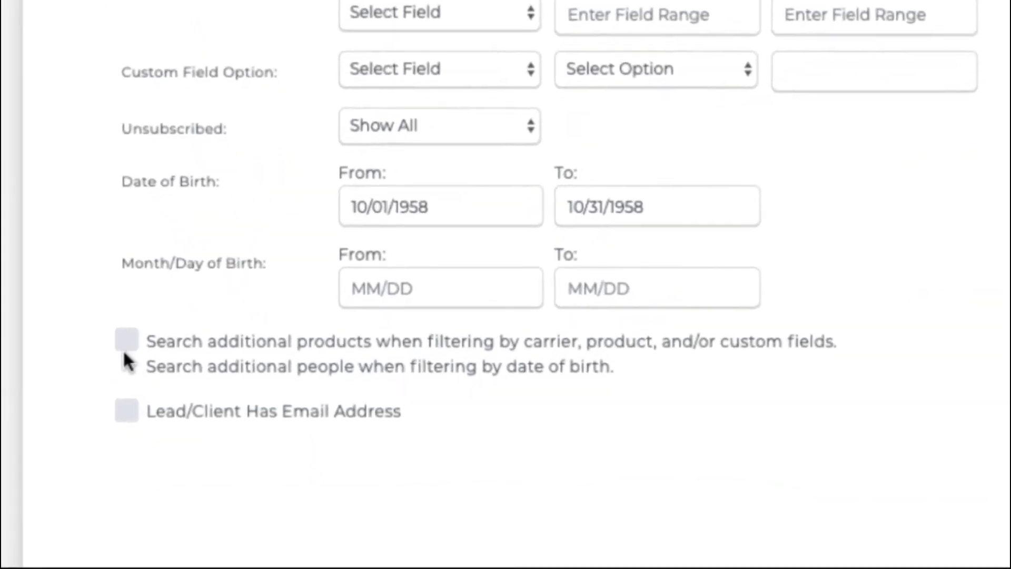
- Also search additional products and people, then continue to the Group Data step
left_click(127, 342)
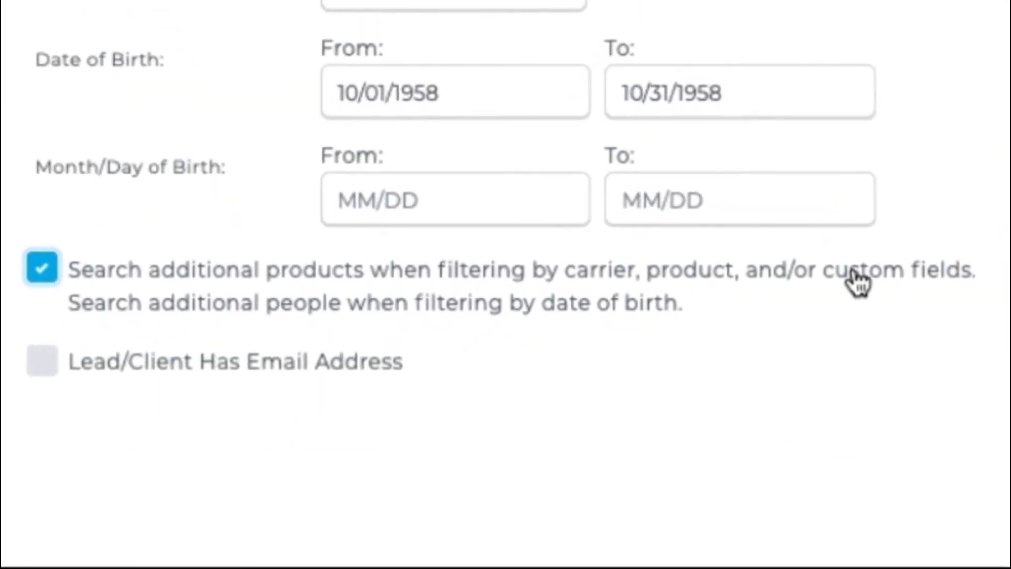
left_click_drag(685, 304, 372, 305)
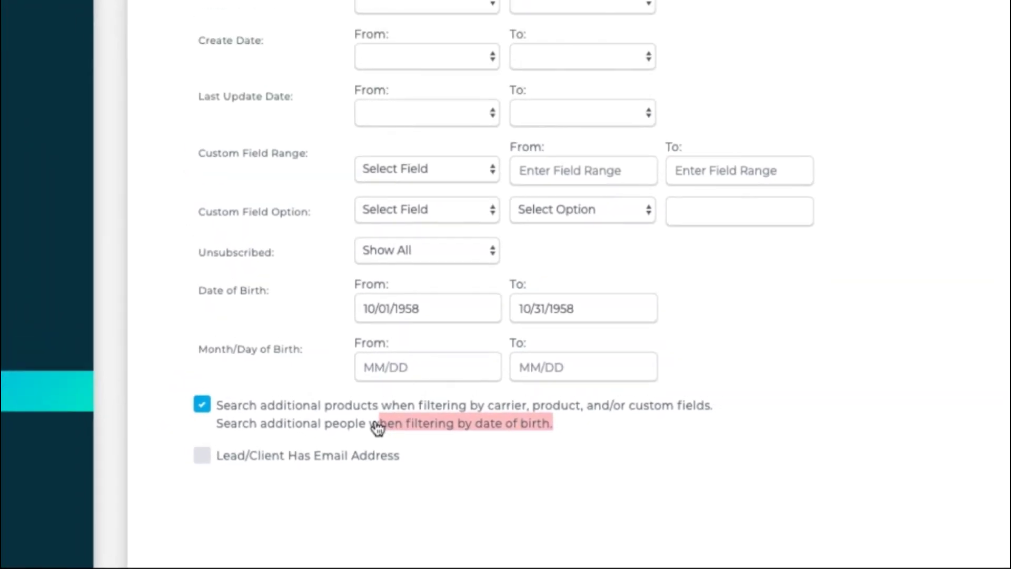
left_click_drag(375, 424, 211, 413)
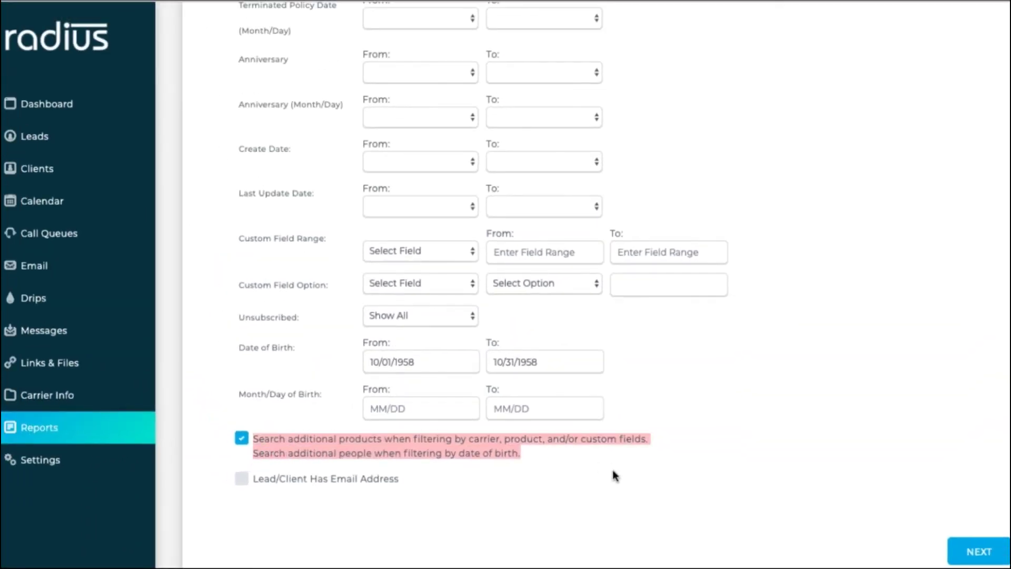
left_click(614, 476)
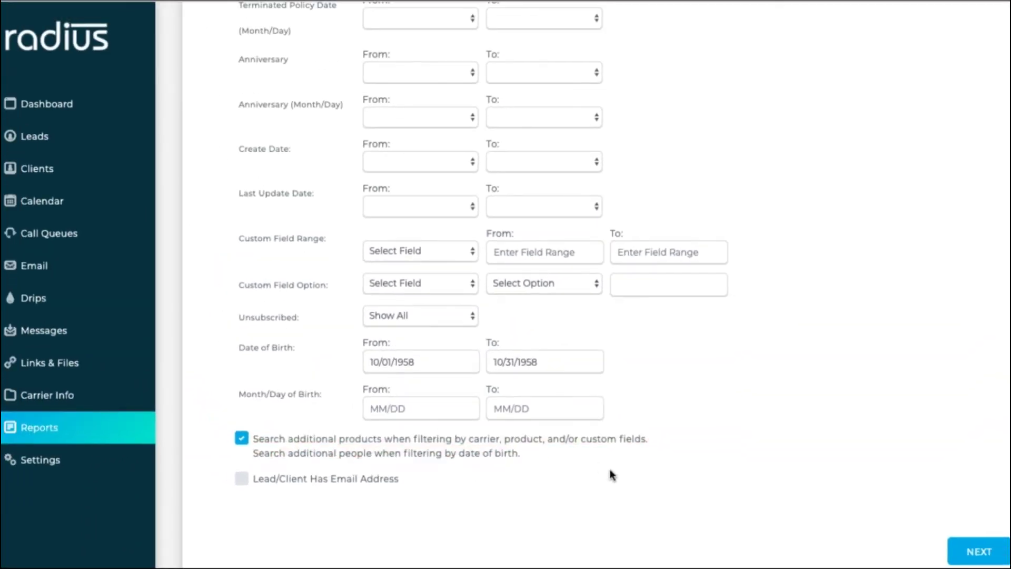
left_click(950, 545)
- Scroll down to the report columns and try moving City above Status
scroll(579, 284, "down", 5)
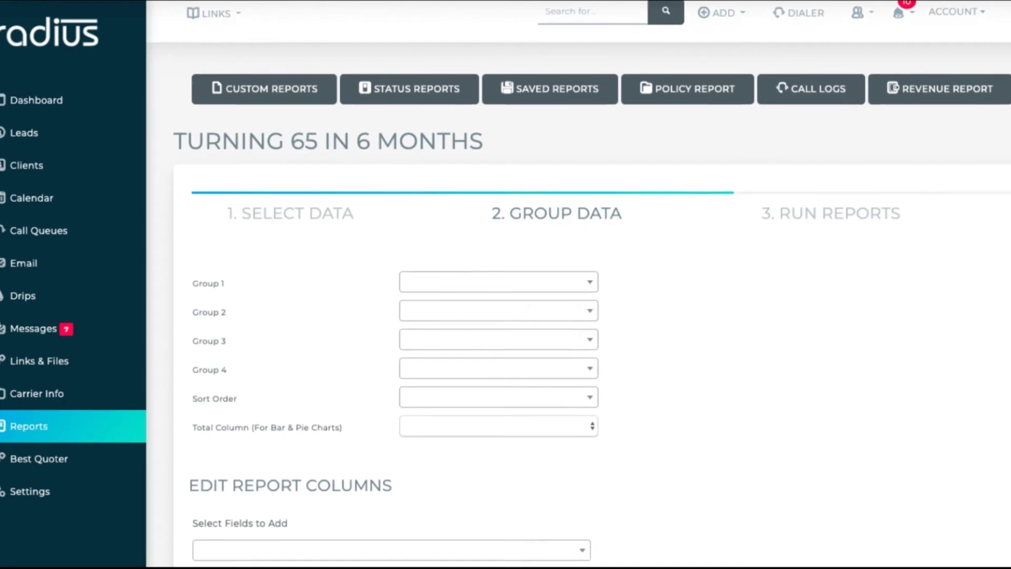
scroll(395, 301, "down", 2)
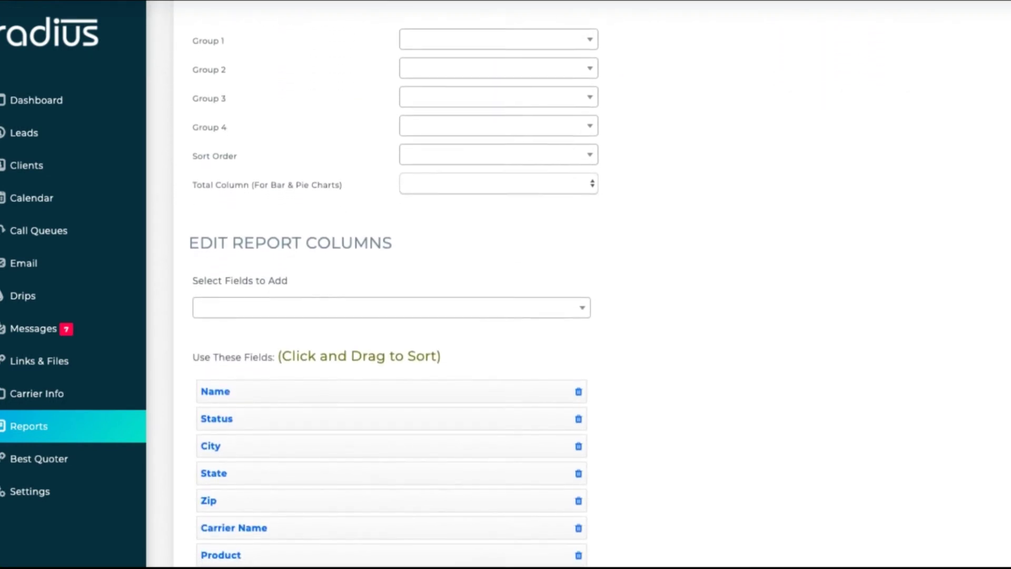
scroll(395, 300, "down", 1)
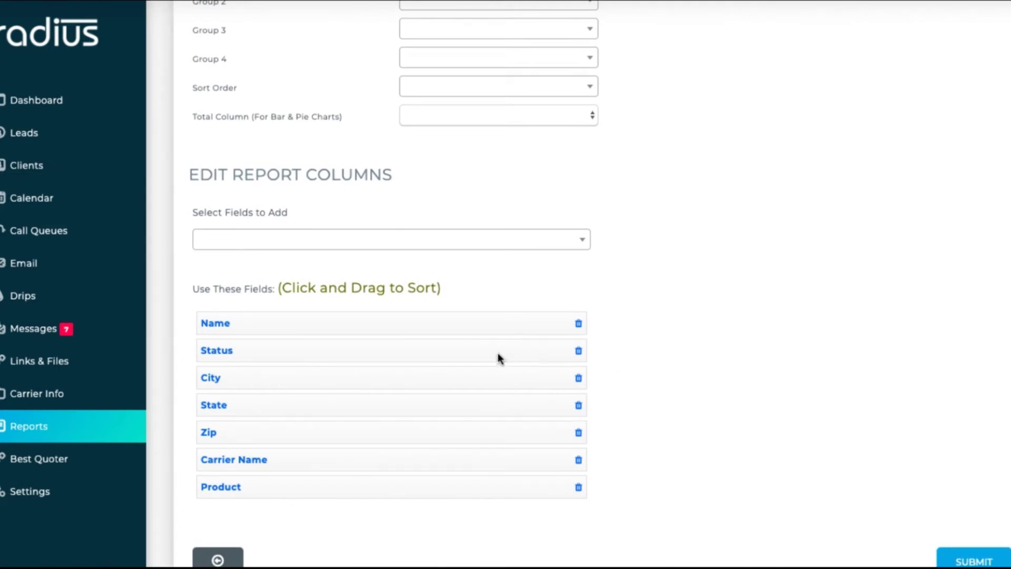
mouse_move(495, 368)
left_mouse_down()
mouse_move(494, 298)
mouse_move(500, 368)
mouse_move(498, 358)
left_mouse_up()
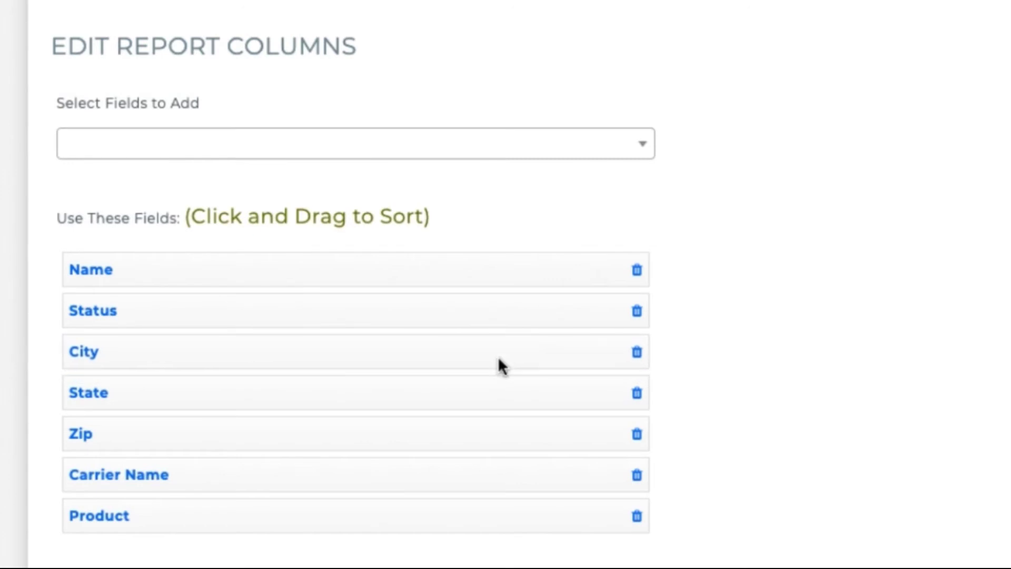
- Delete the Carrier Name, Product, State and City columns from the report
left_click(636, 477)
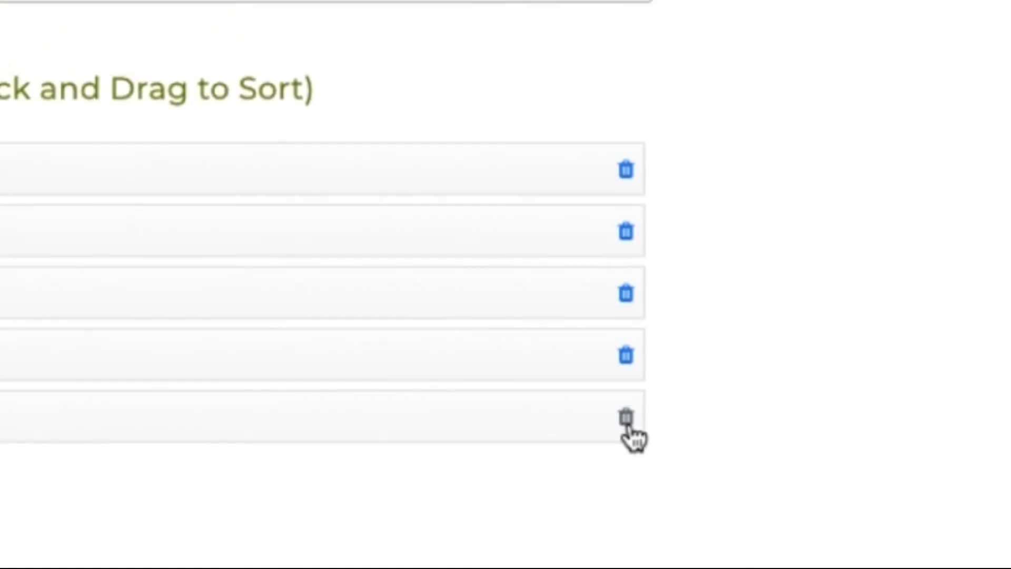
left_click(626, 420)
left_click(627, 357)
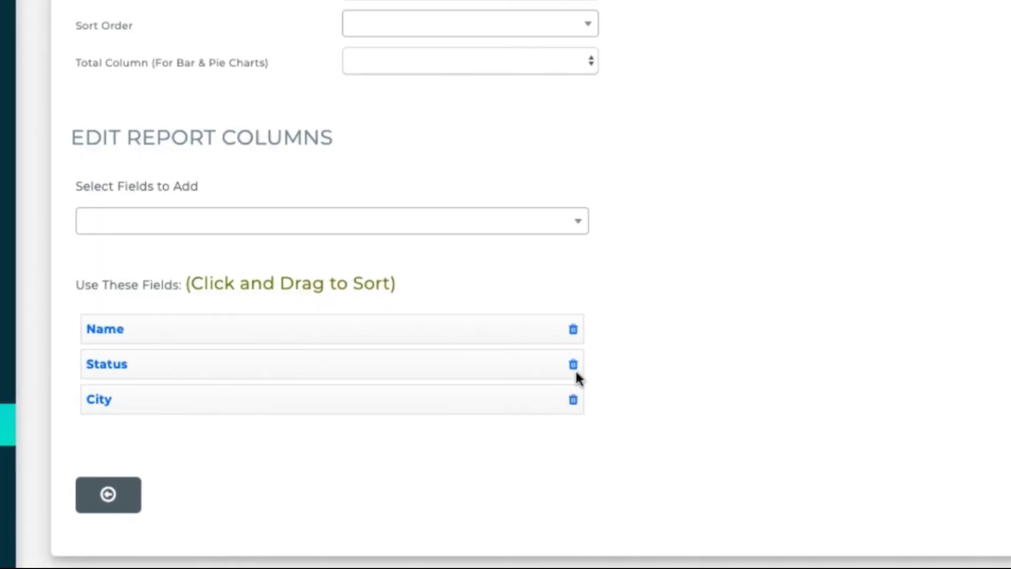
left_click(574, 402)
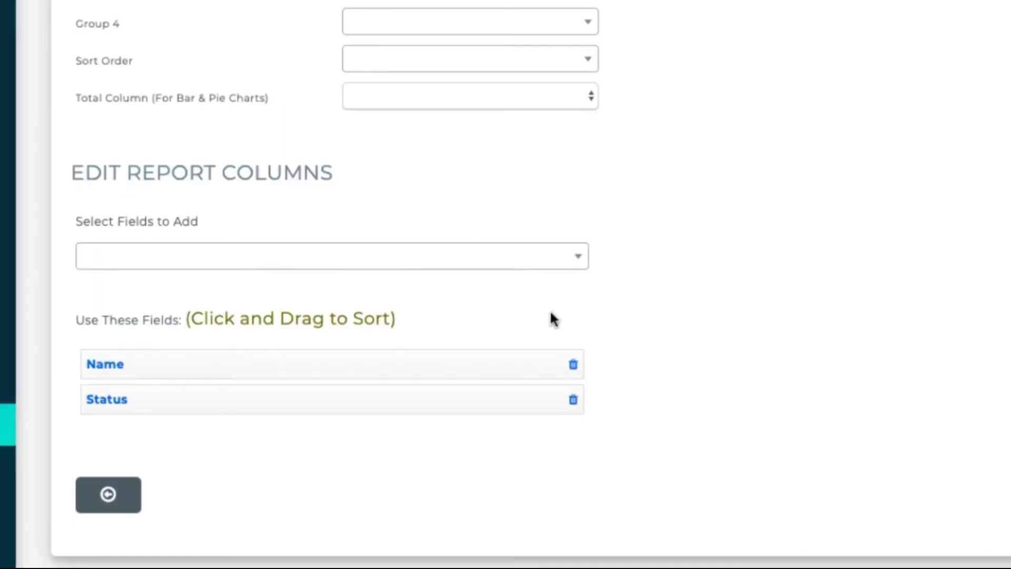
left_click(564, 271)
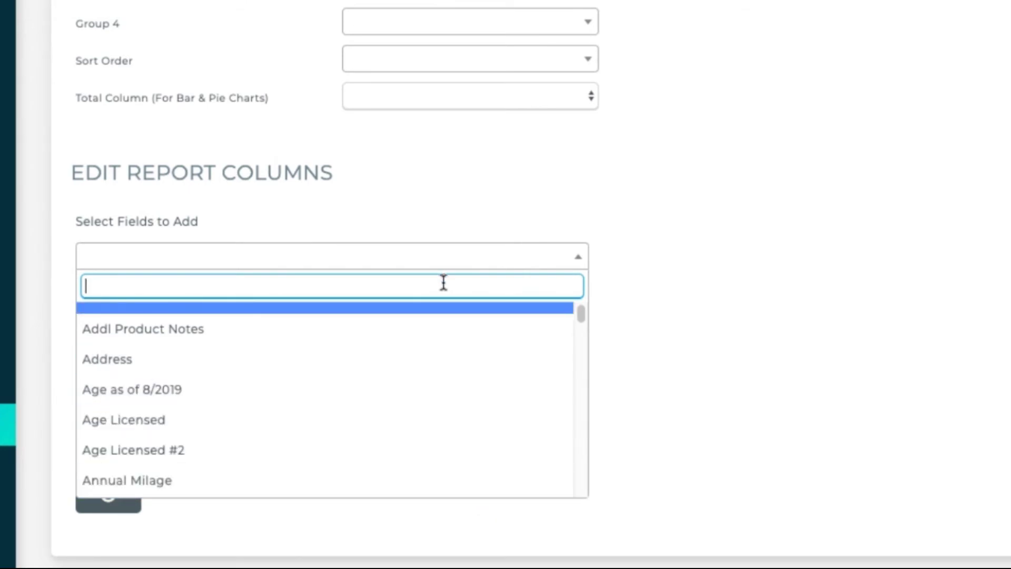
- Add the Phone and Cell columns to the report
type("Phone")
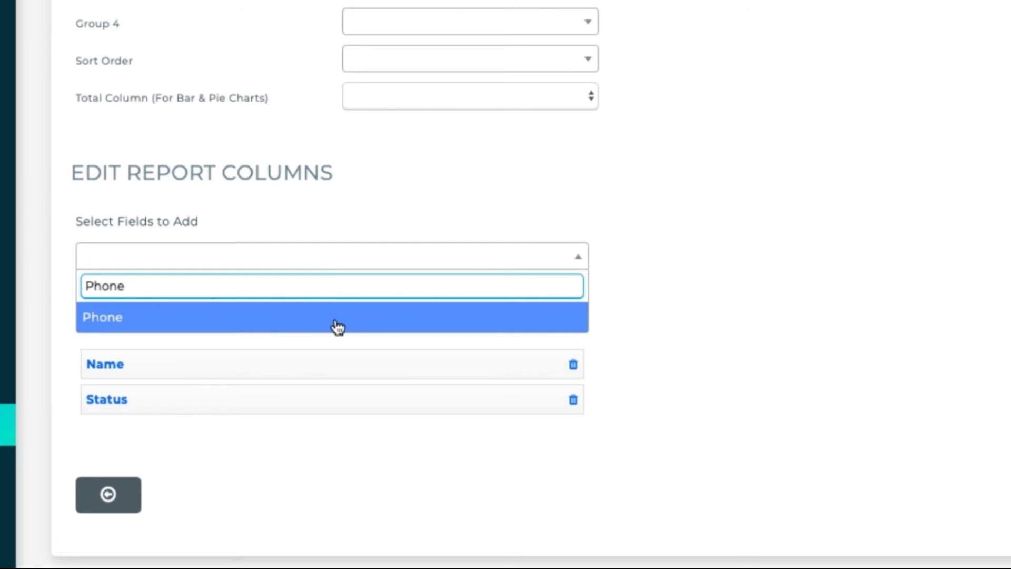
left_click(338, 327)
left_click(352, 233)
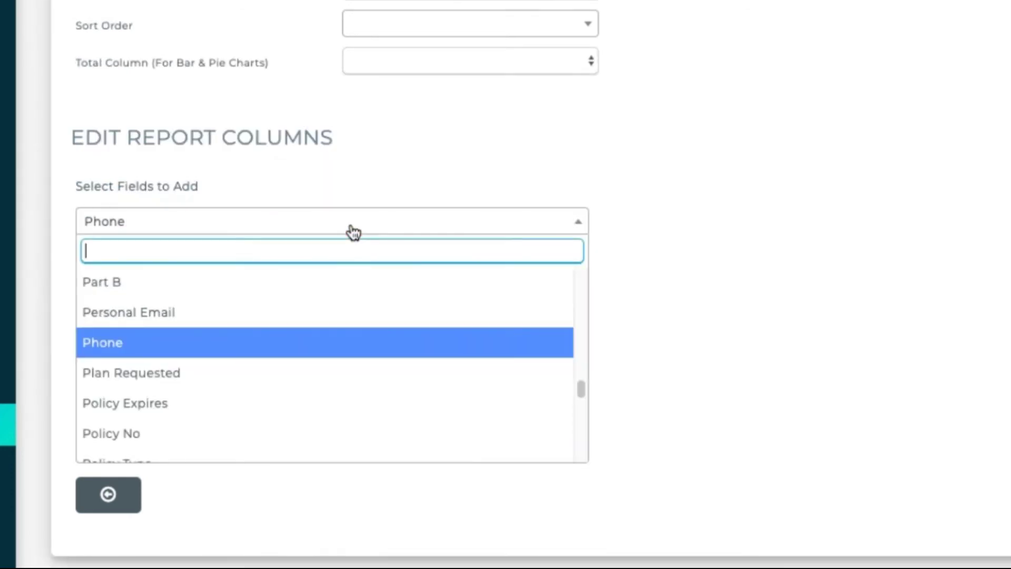
type("cell")
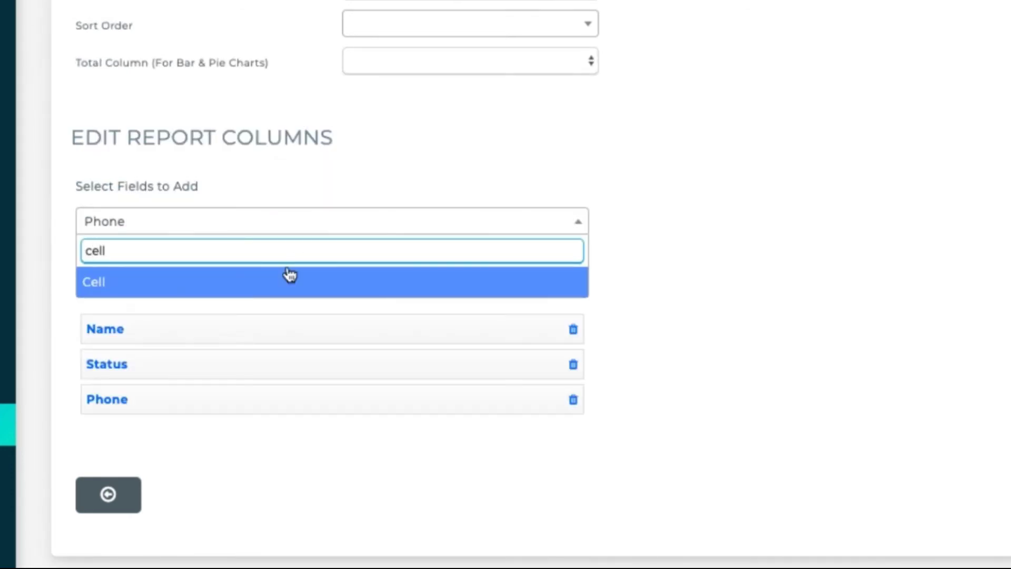
left_click(285, 292)
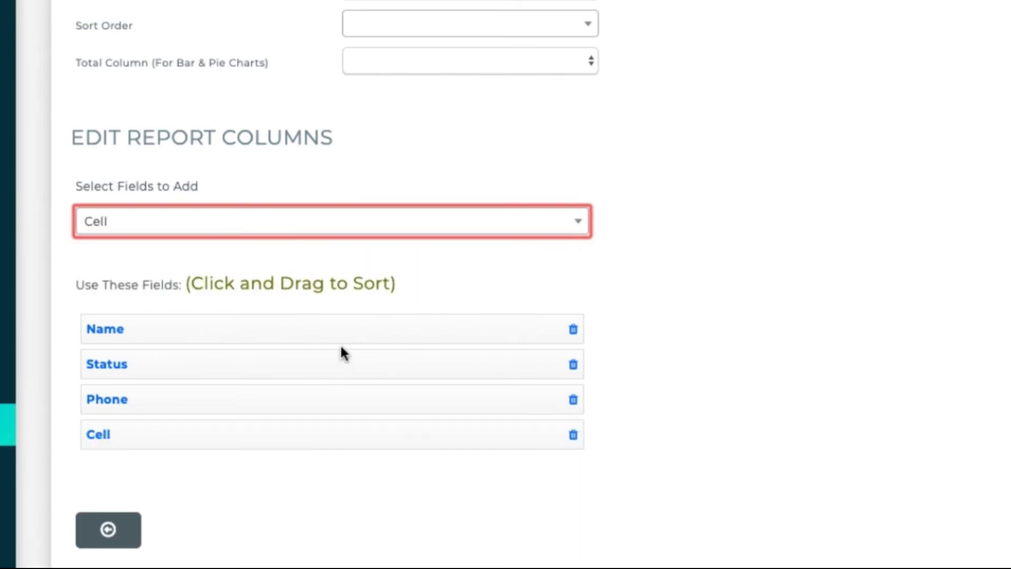
- Add the Date Of Birth column and move it to the first position
left_click(283, 228)
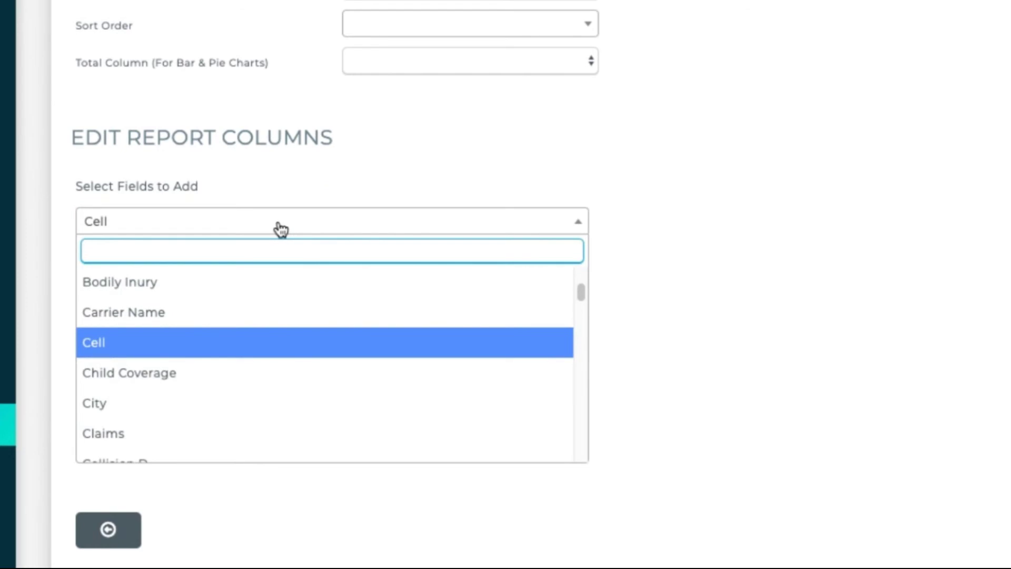
type("date")
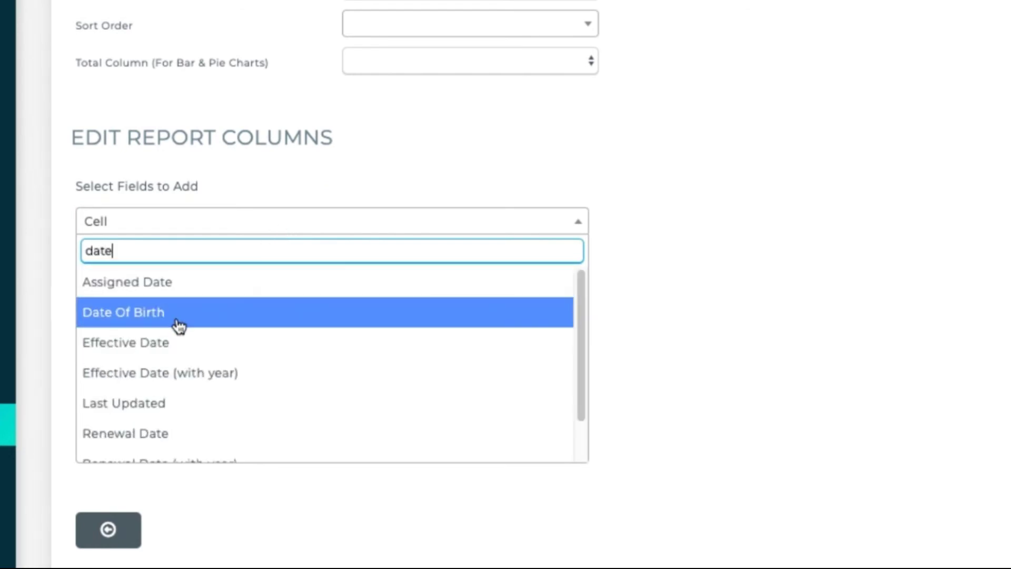
left_click(176, 321)
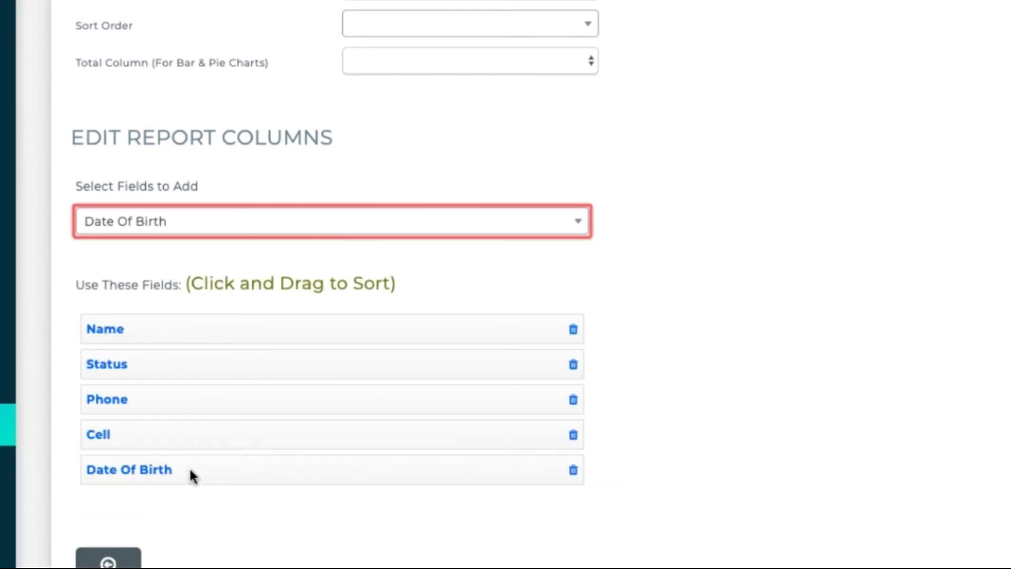
left_click_drag(190, 474, 192, 330)
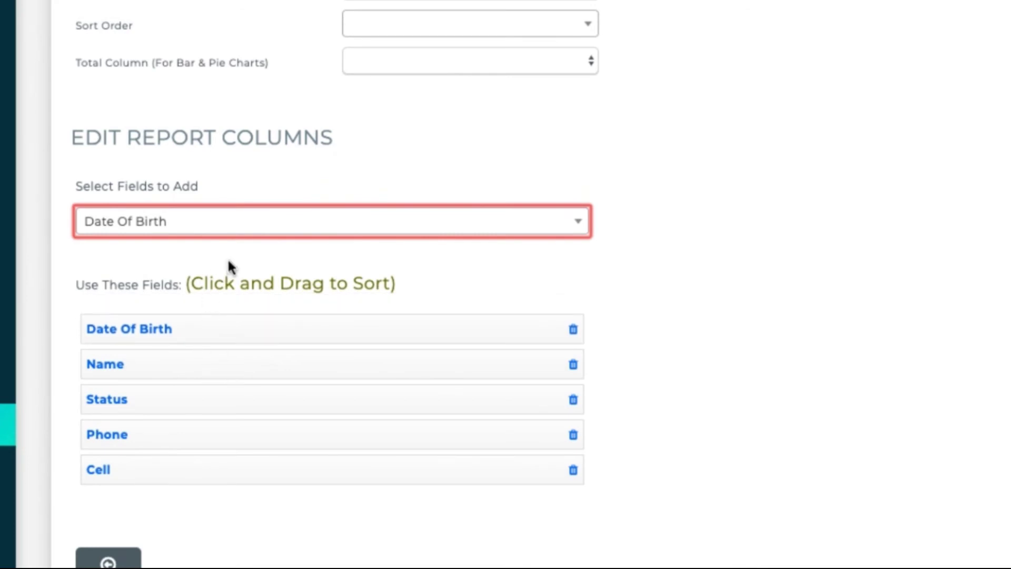
- Add Last Name and First Name, placing them second and third after Date Of Birth
left_click(232, 224)
type("last name")
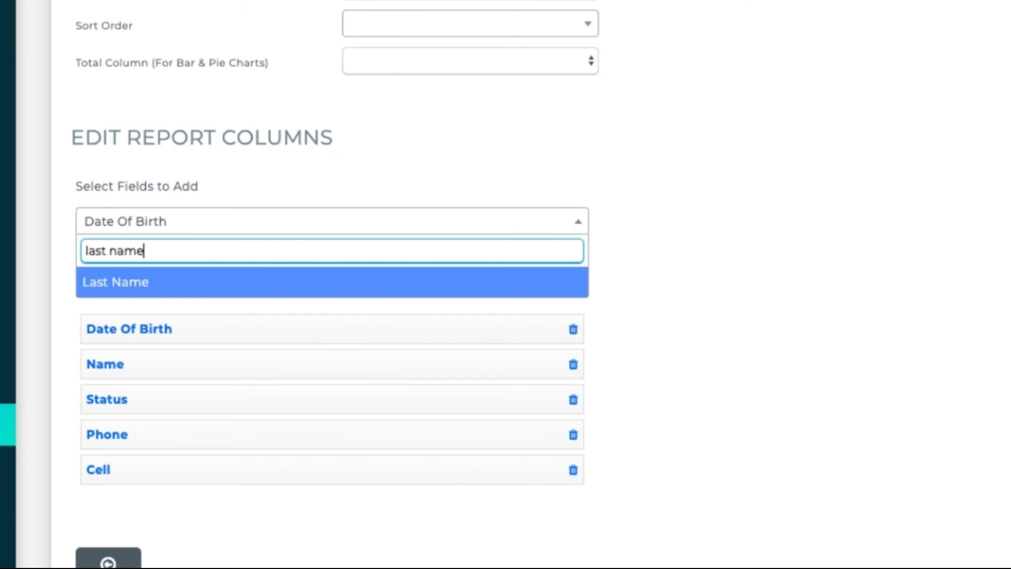
key("Return")
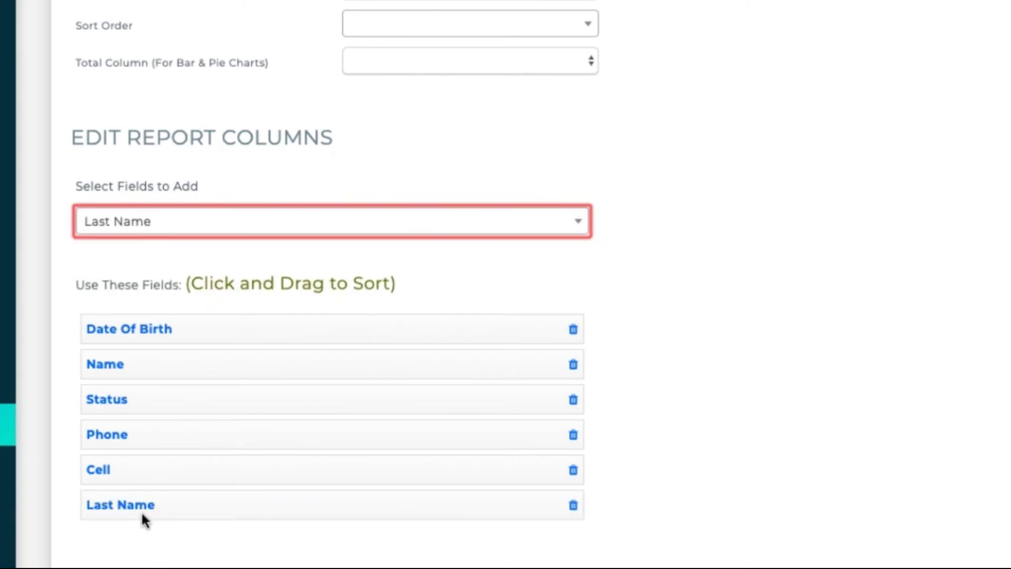
left_click_drag(142, 514, 146, 358)
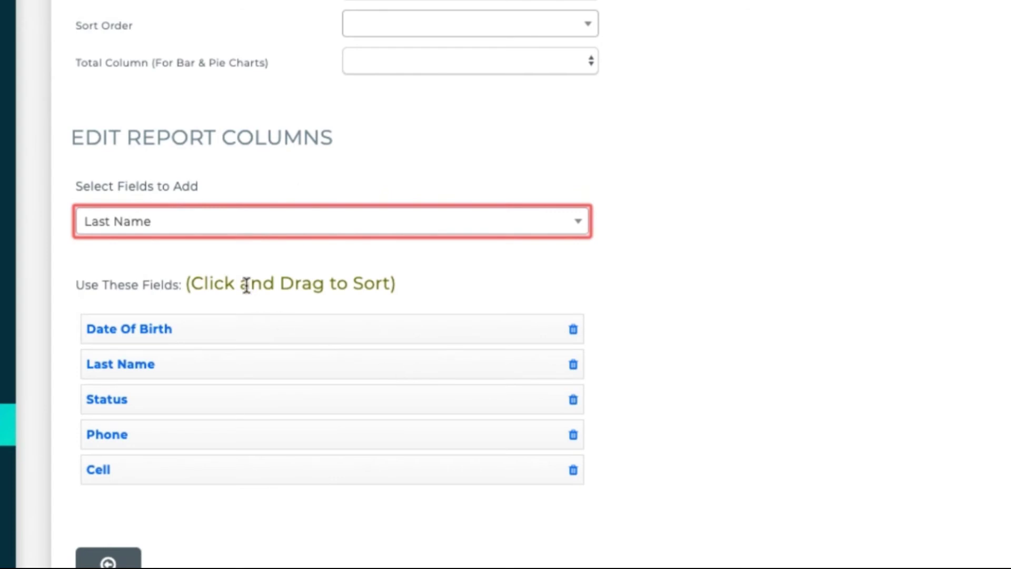
left_click(221, 226)
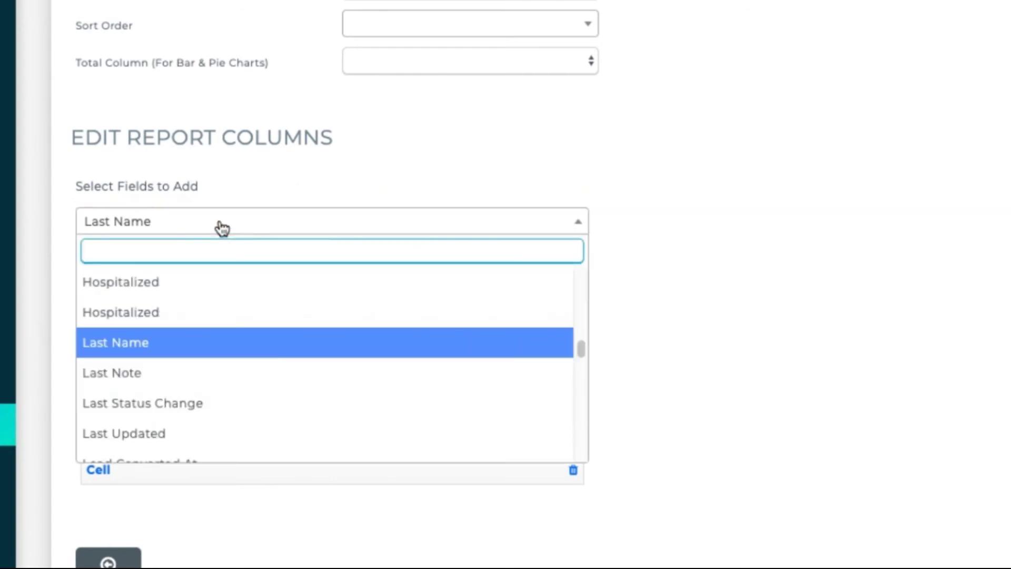
type("first")
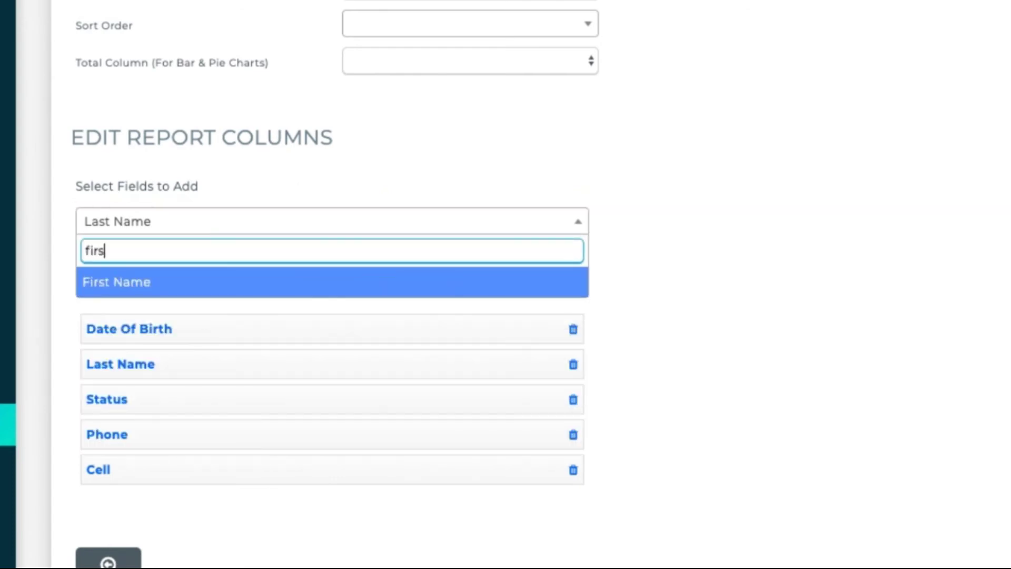
left_click(159, 287)
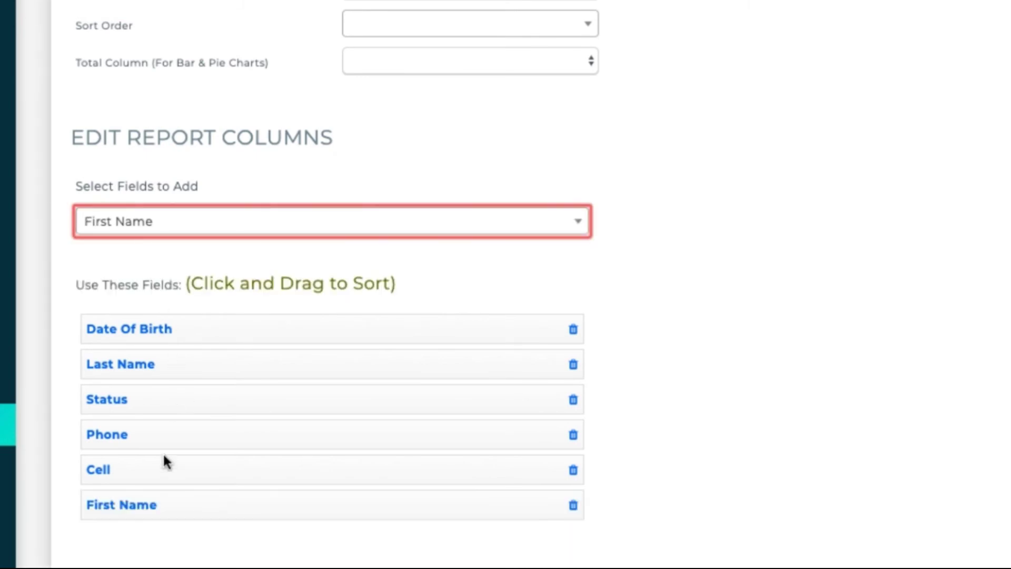
left_click_drag(141, 505, 144, 398)
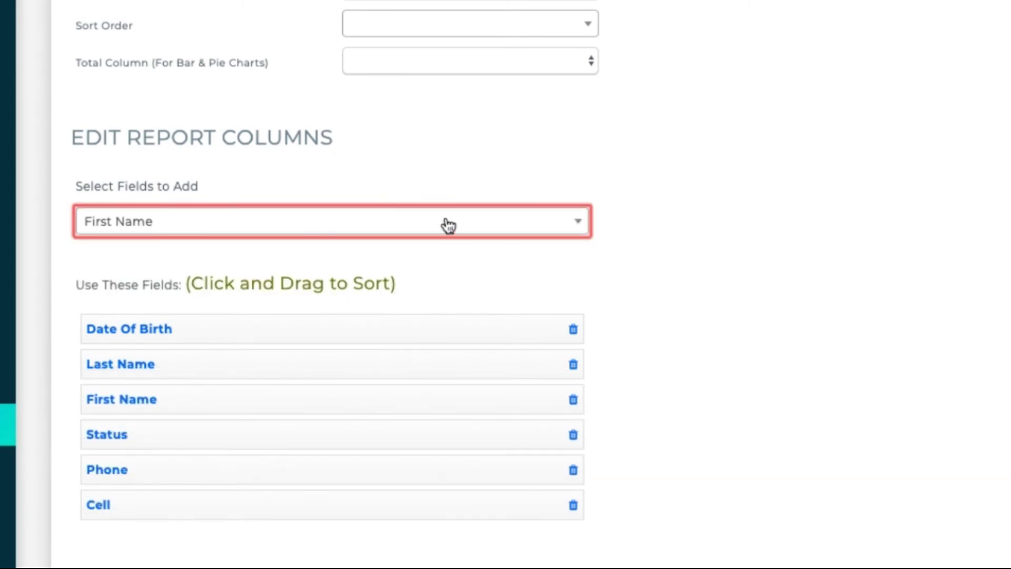
left_click(476, 180)
scroll(475, 180, "up", 5)
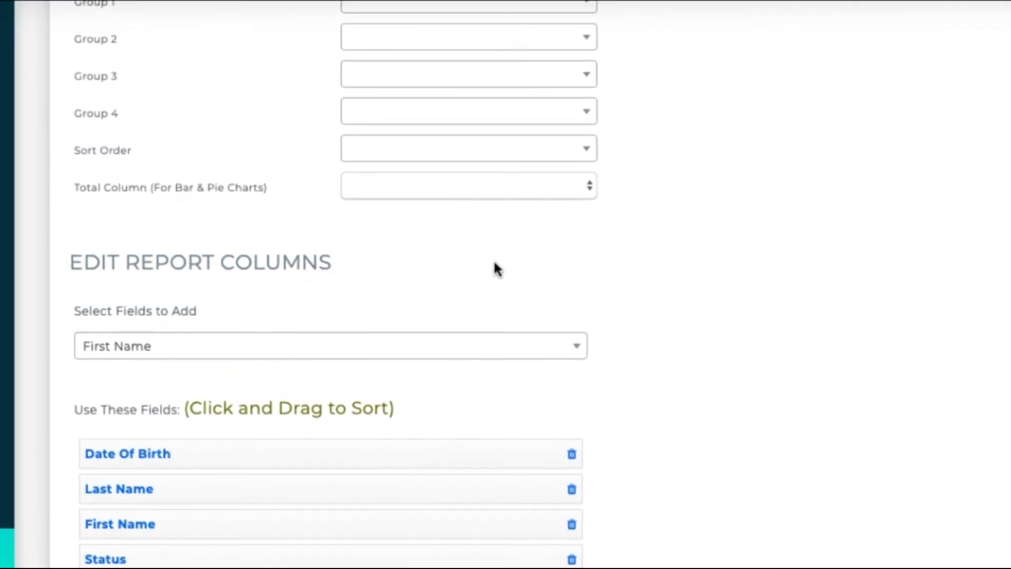
- Set the report's Sort Order to Last Name
left_click(510, 181)
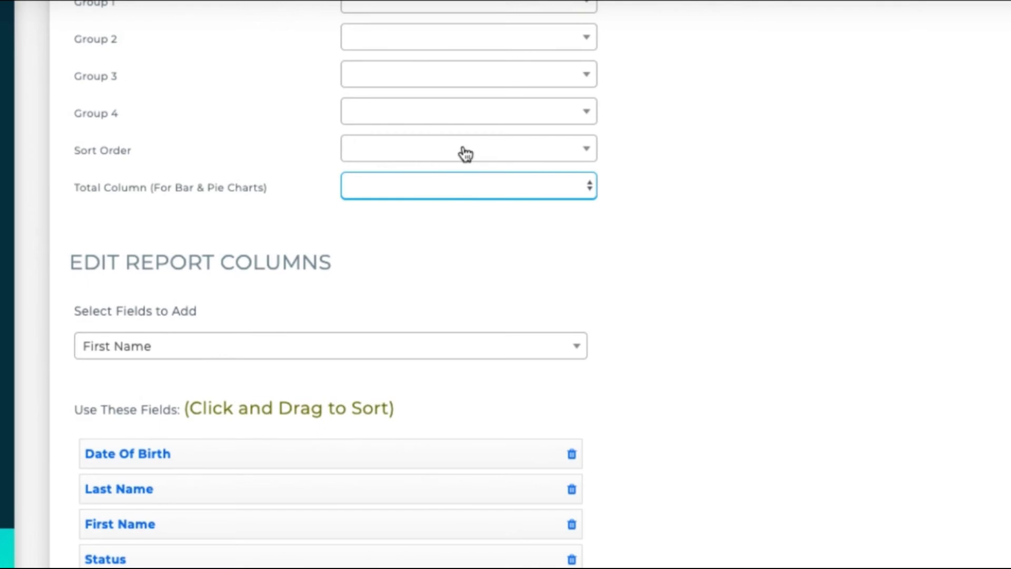
left_click(590, 154)
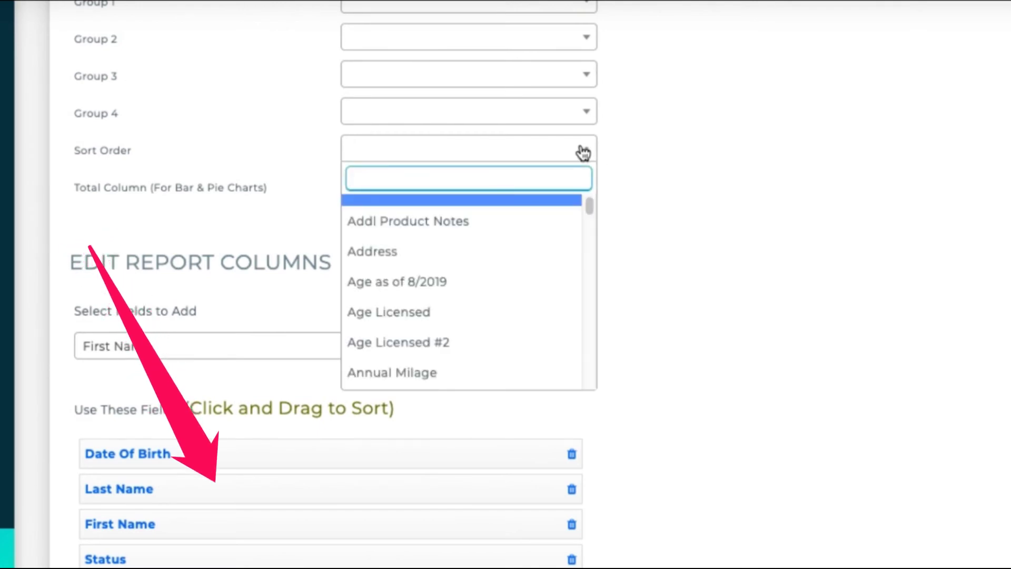
type("last name")
key("Return")
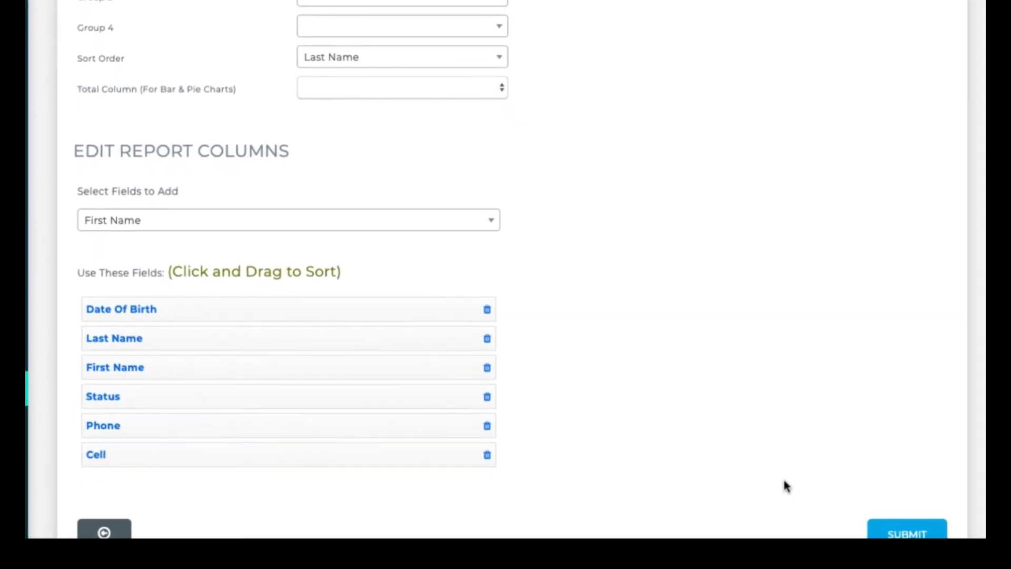
- Save the report, run Turning 65 in 6 months, and bulk-update all its records
left_click(890, 534)
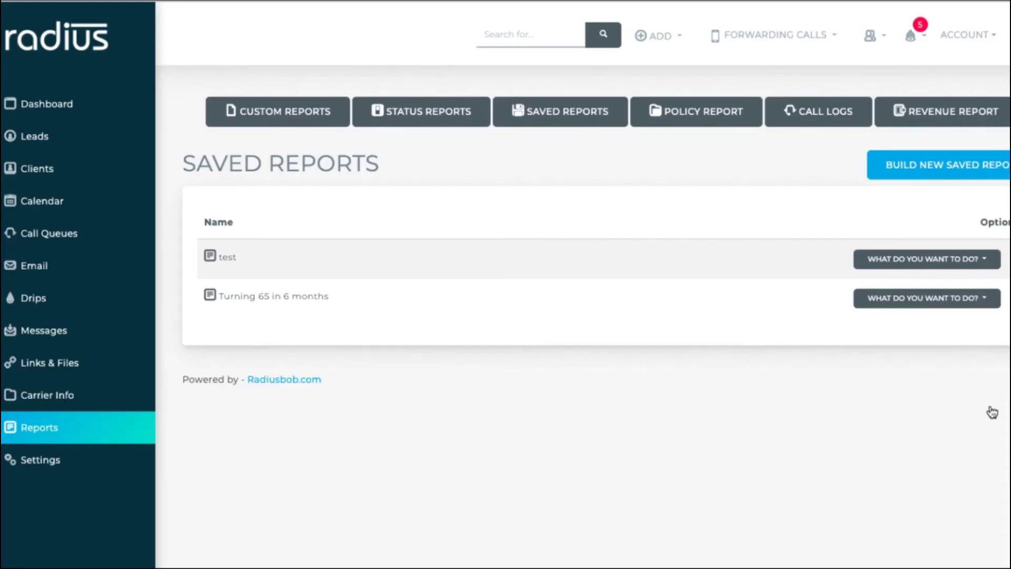
left_click(990, 303)
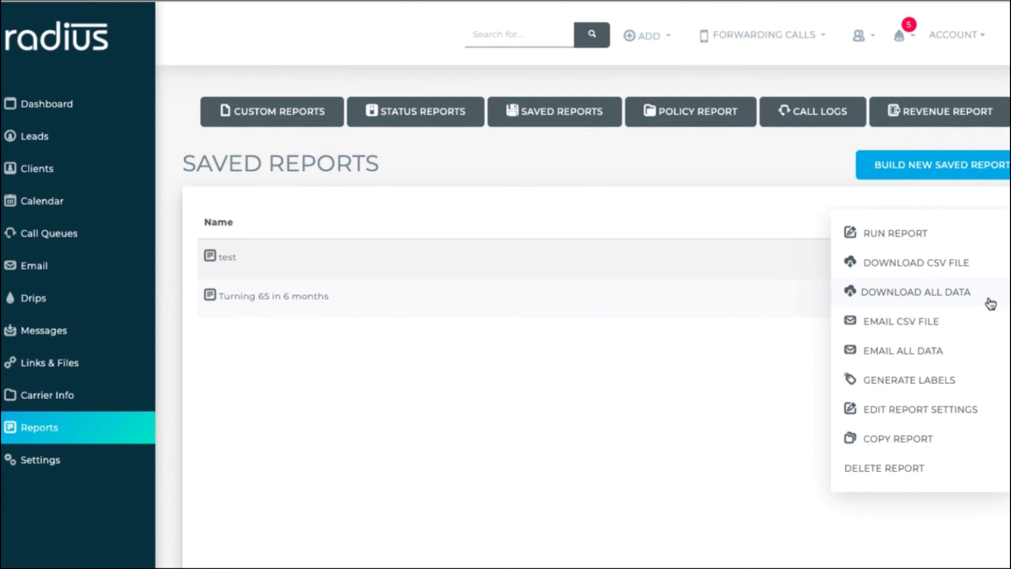
left_click(918, 238)
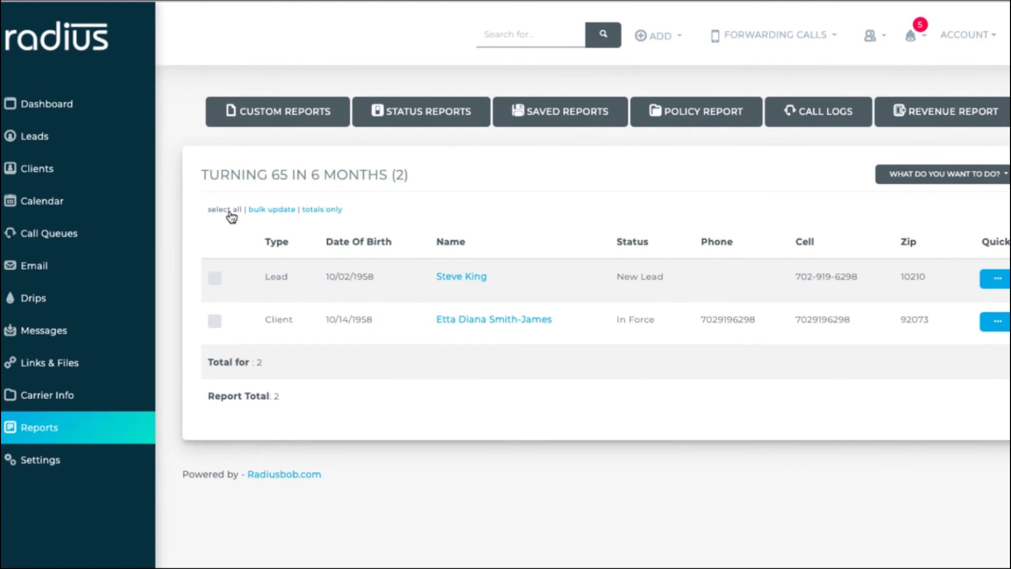
left_click(230, 210)
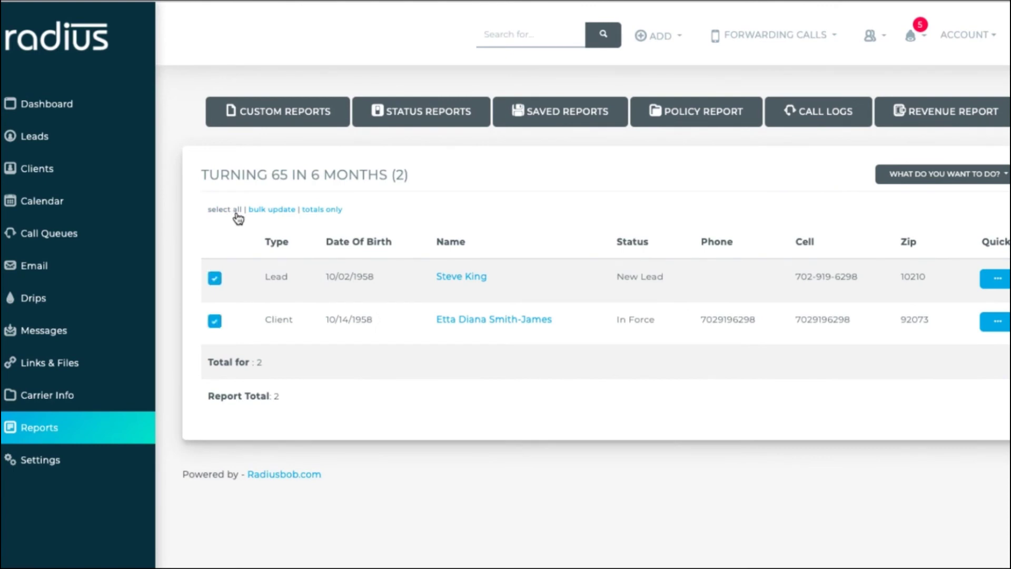
left_click(287, 210)
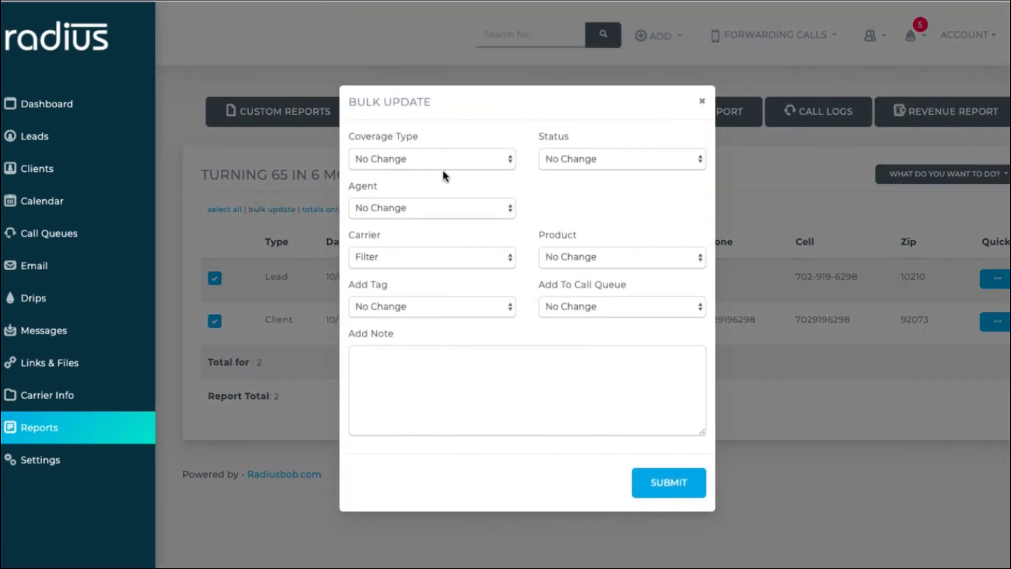
- Tag both checked records with Turning 65 through Bulk Update
left_click(453, 305)
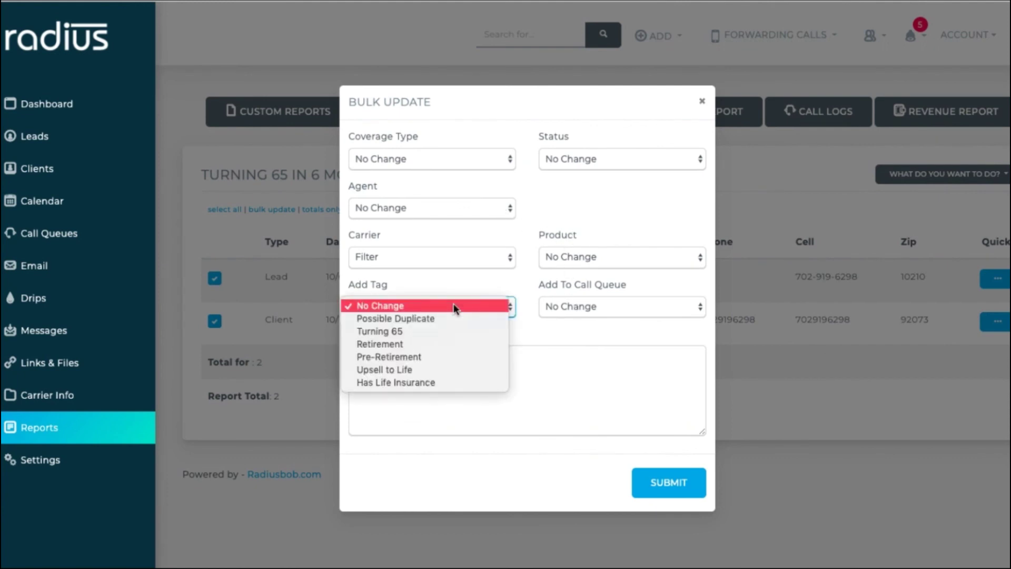
left_click(439, 335)
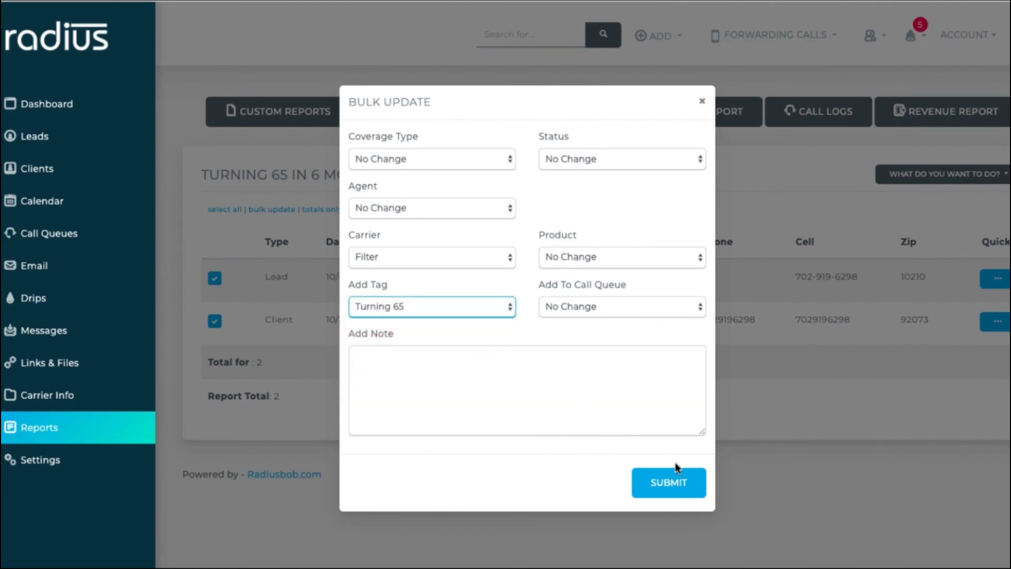
left_click(676, 493)
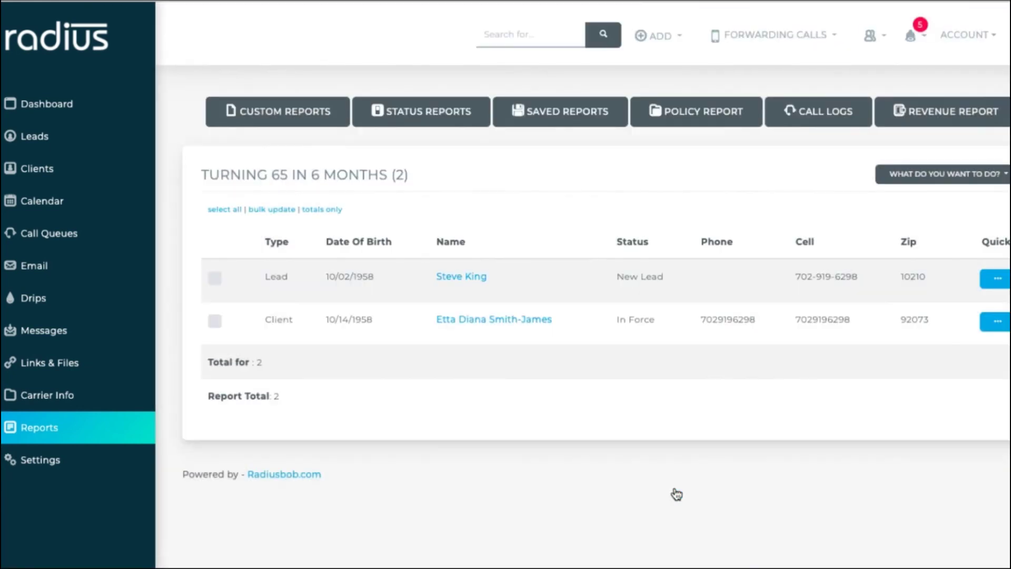
- Reselect all records and browse the Status and Coverage Type choices in Bulk Update
left_click(235, 209)
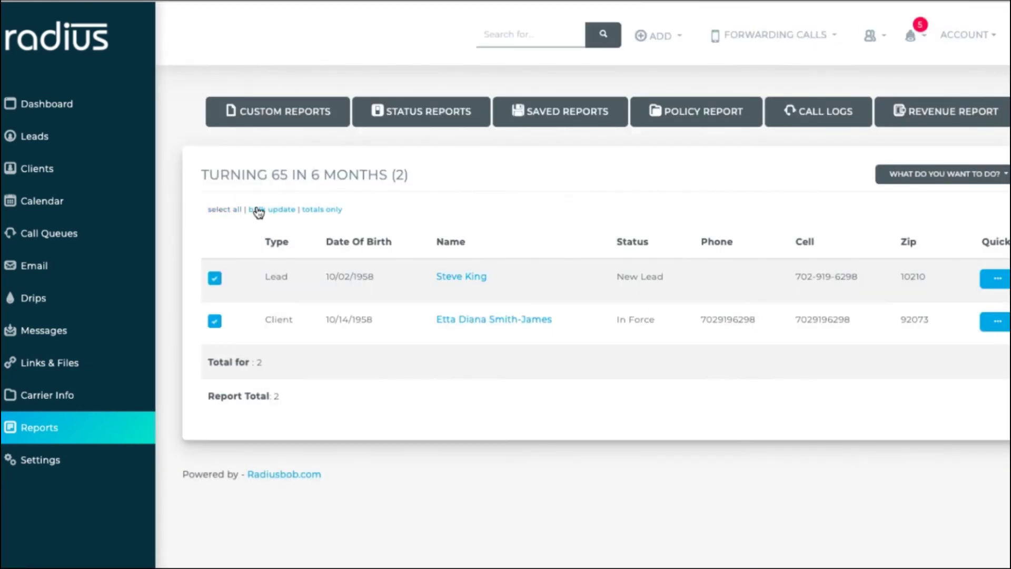
left_click(274, 210)
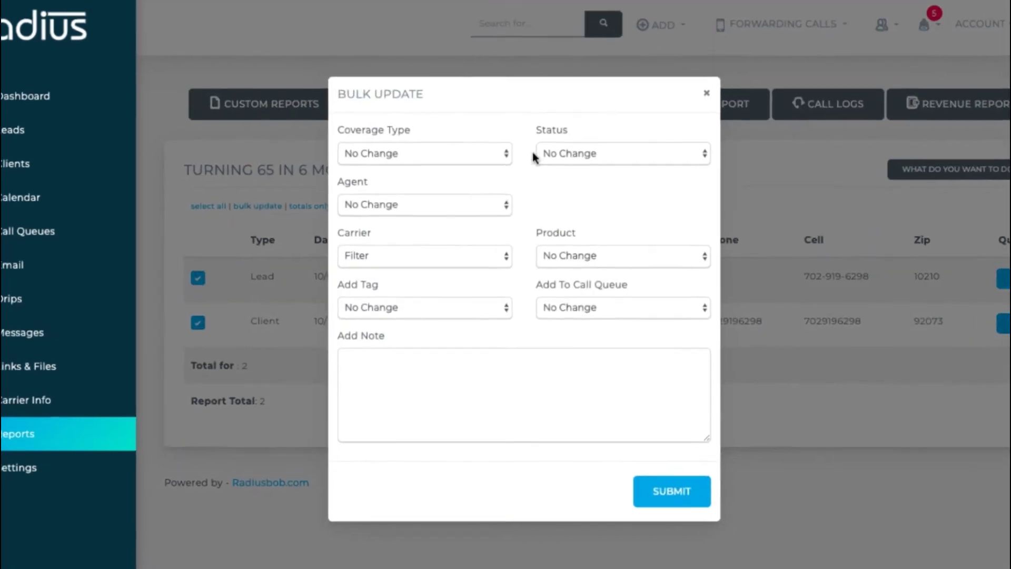
left_click(552, 124)
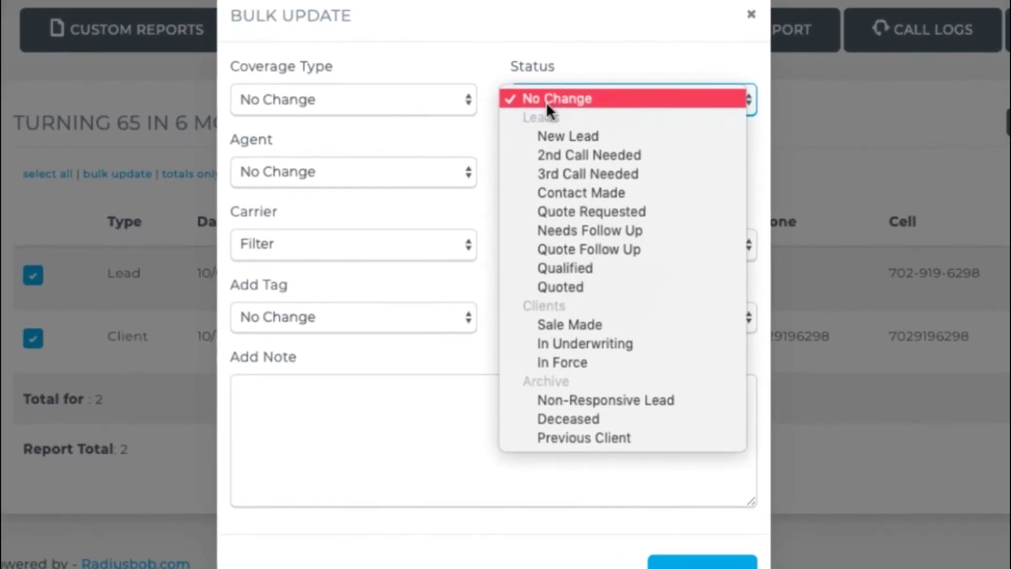
left_click(427, 94)
left_click(429, 94)
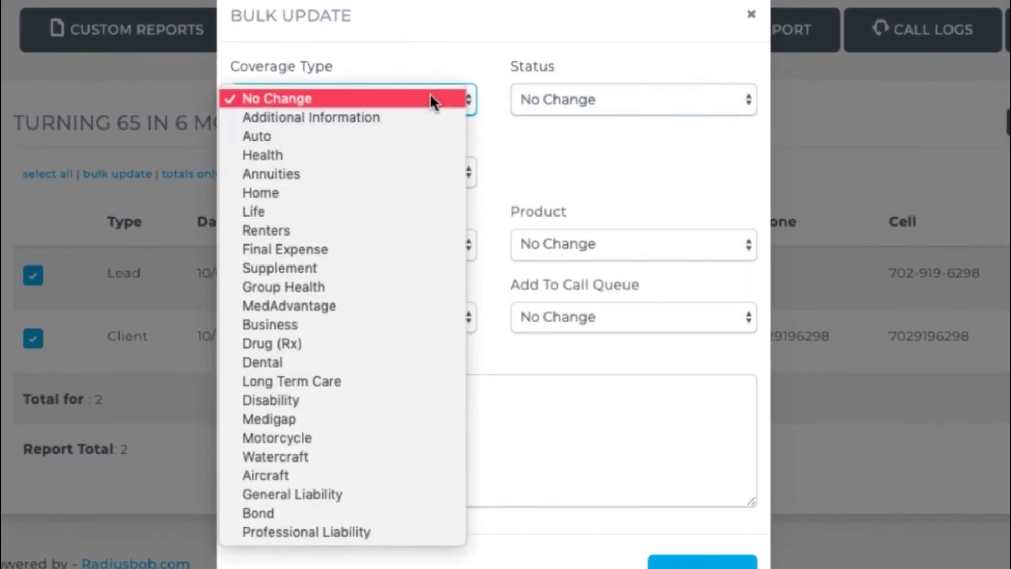
left_click(458, 55)
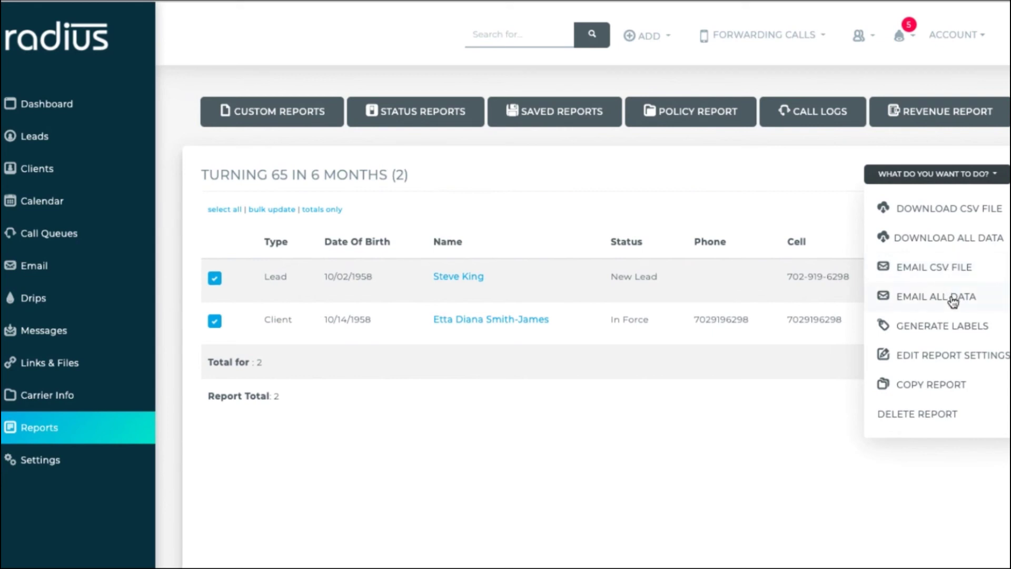
- Generate mailing labels (labels.pdf) for the report's two records
left_click(993, 328)
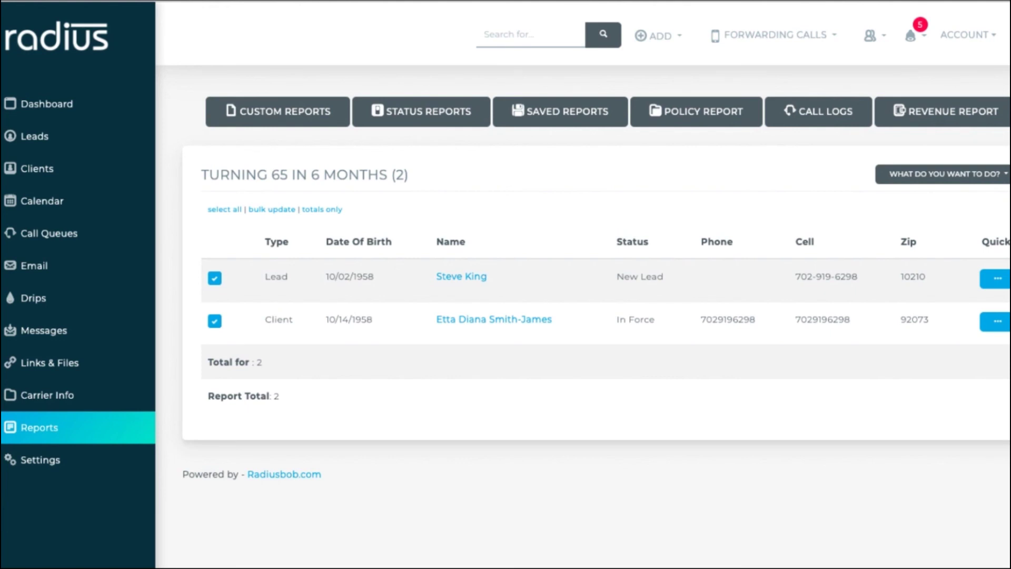
- Change the report's Date of Birth filter to start 11/01/1958 and end in November
left_click(942, 174)
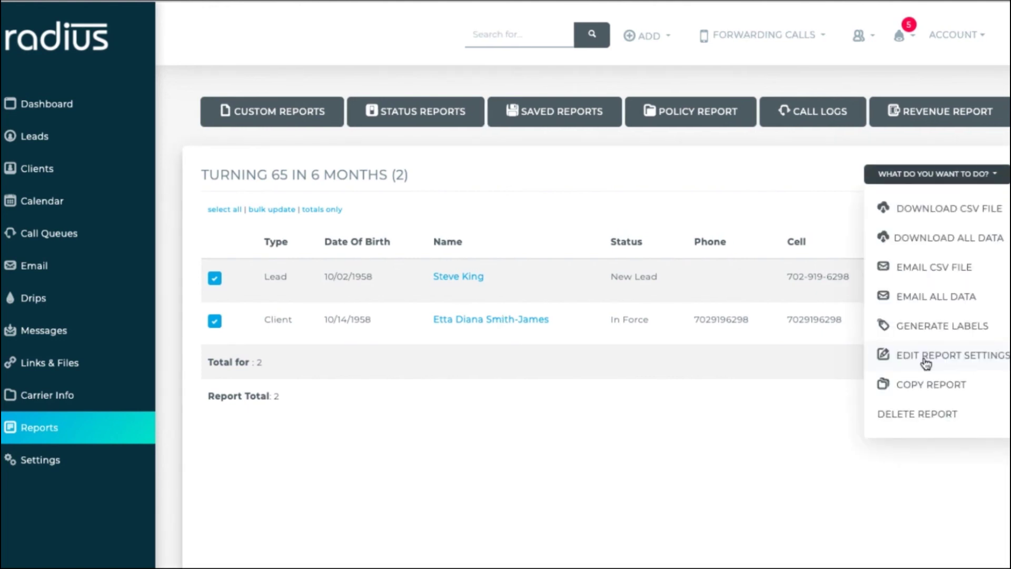
left_click(925, 362)
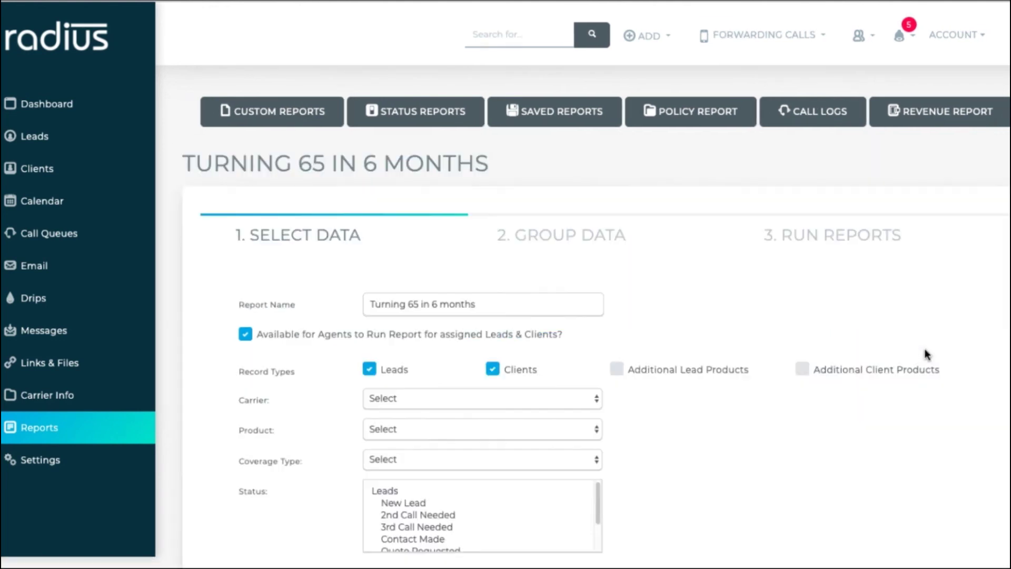
scroll(690, 408, "down", 15)
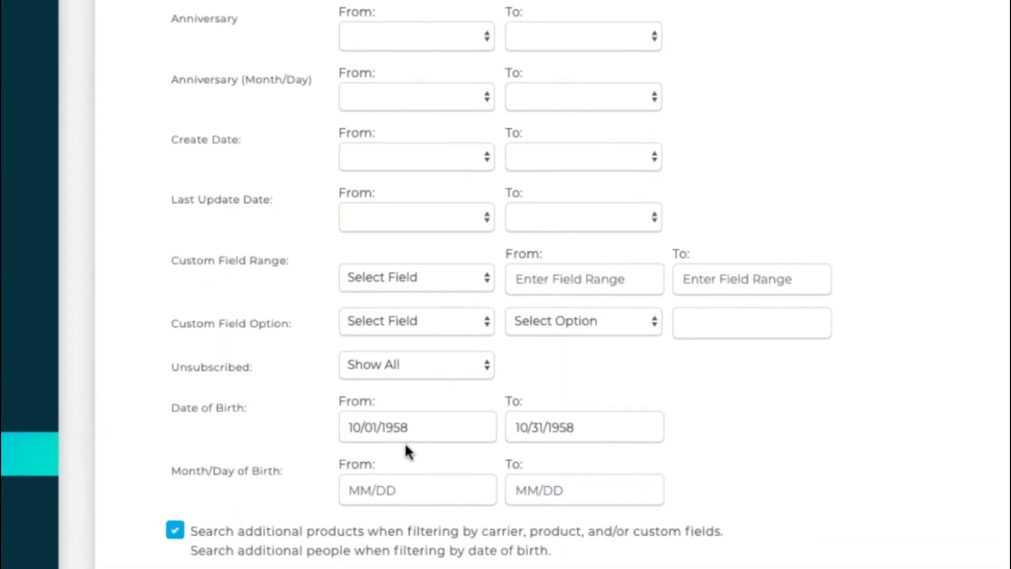
left_click(385, 413)
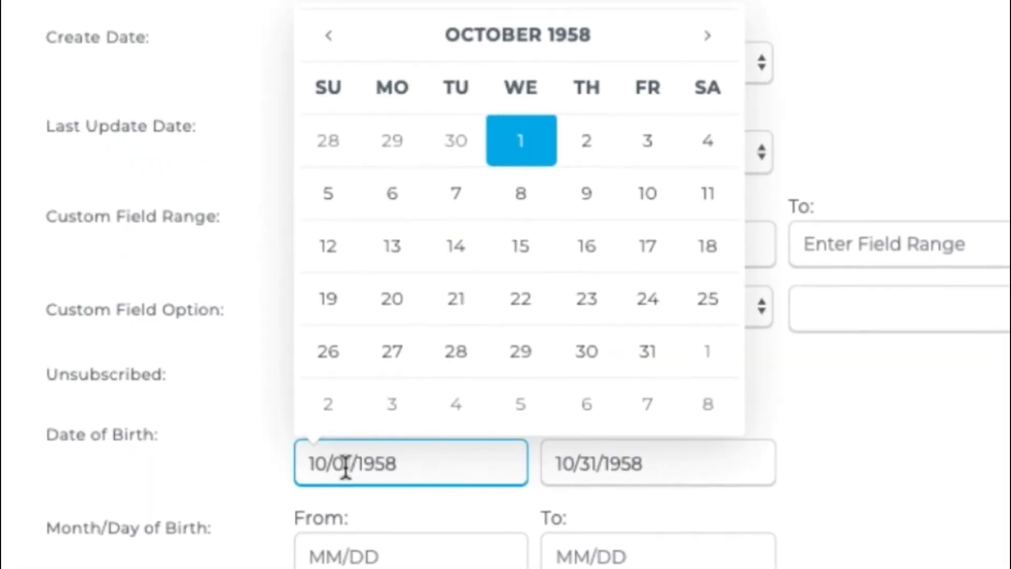
left_click(323, 463)
key("BackSpace")
type("1")
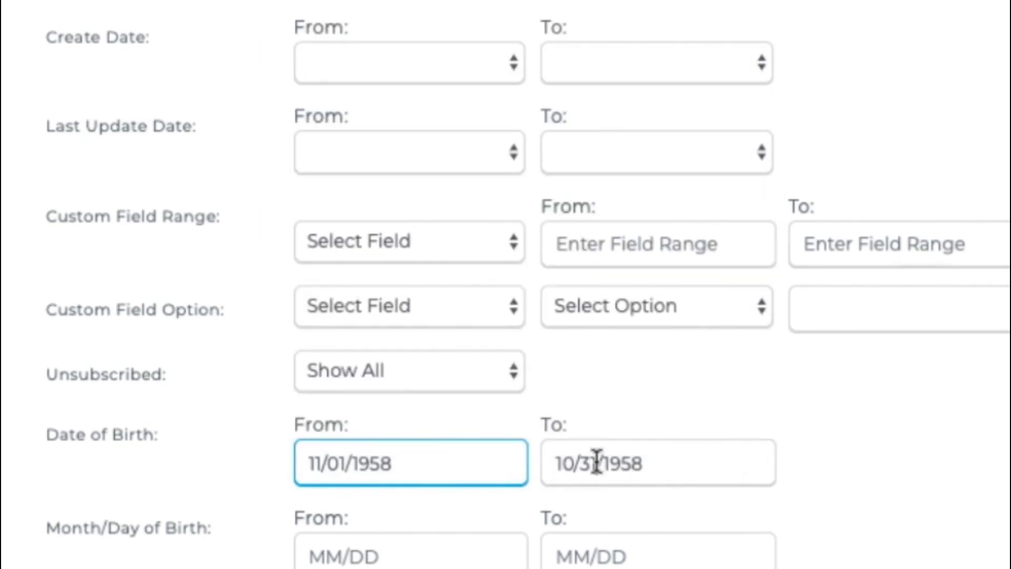
left_click_drag(593, 462, 553, 462)
type("11/")
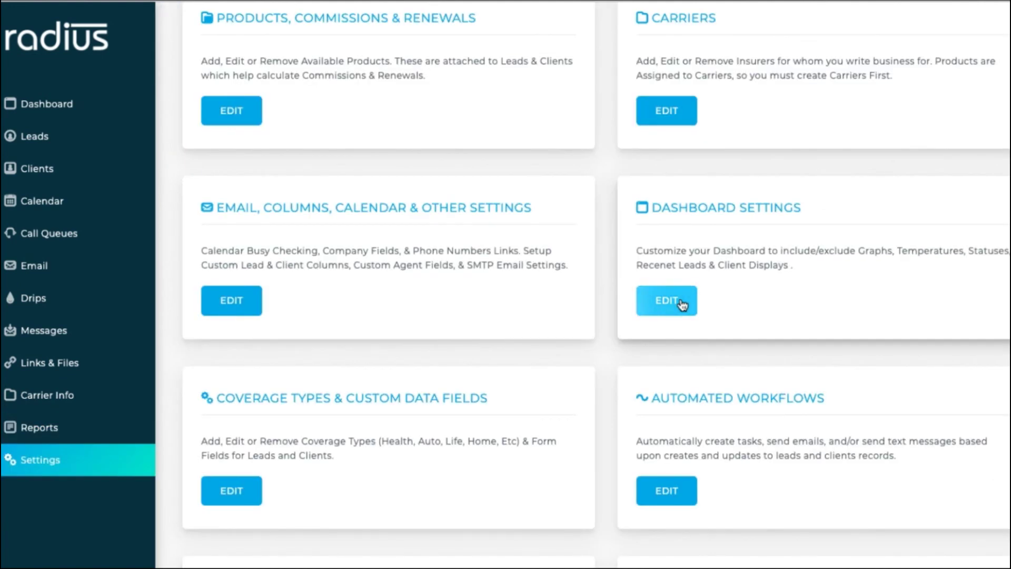
- Set the dashboard's report slot to Turning 65 in 6 months, shown as a list
left_click(681, 303)
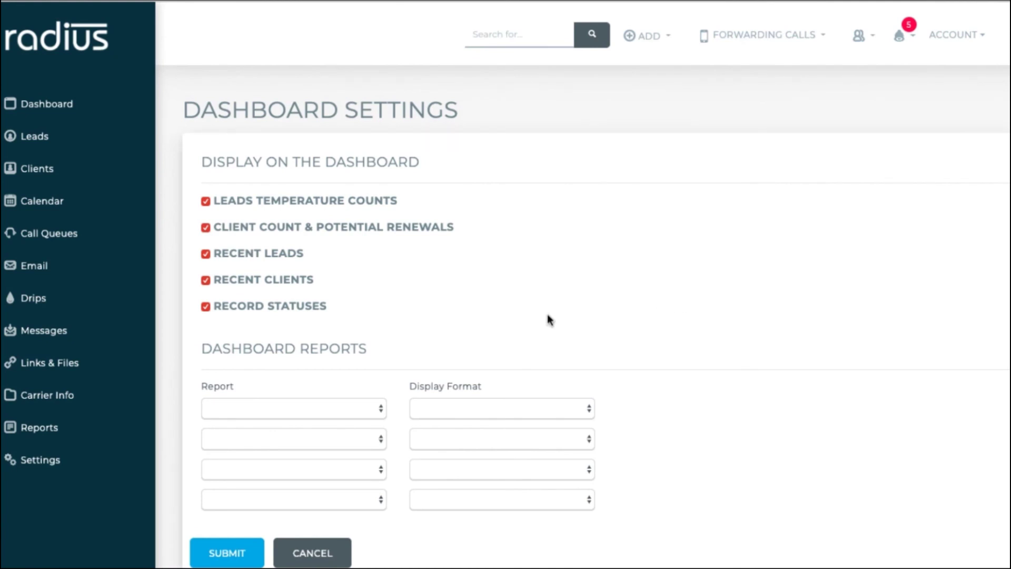
left_click(352, 410)
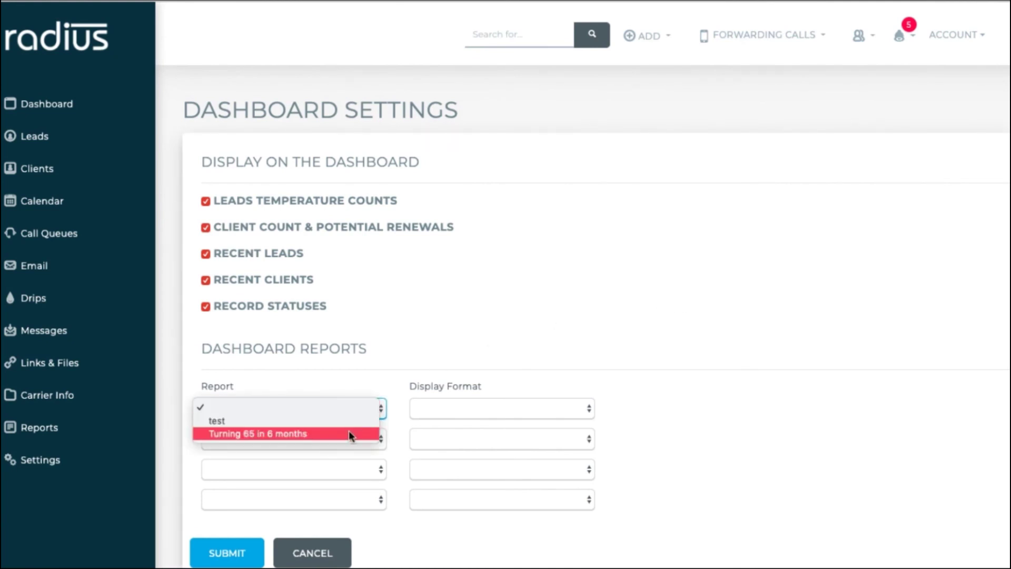
left_click(348, 432)
left_click(439, 413)
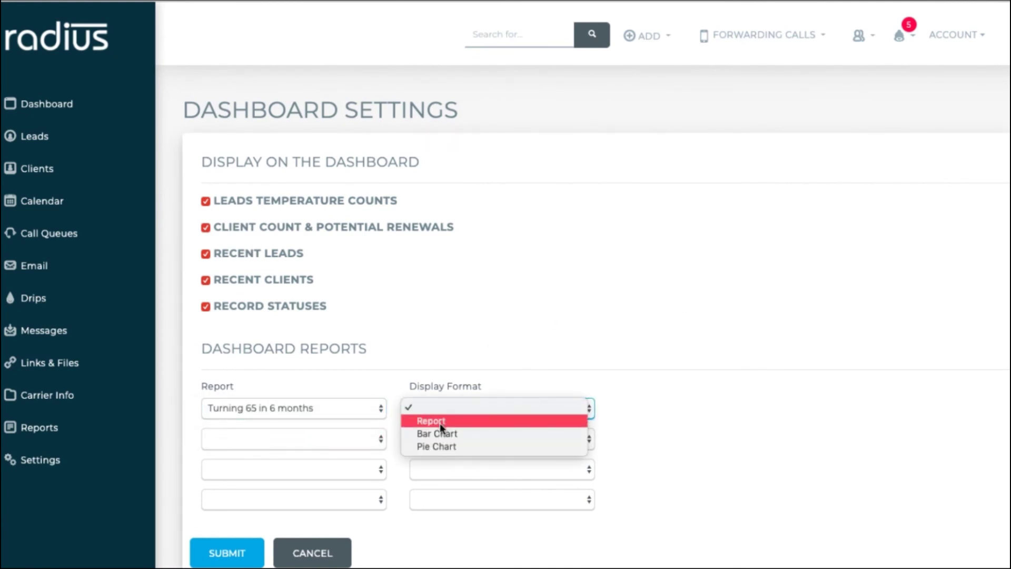
left_click(440, 422)
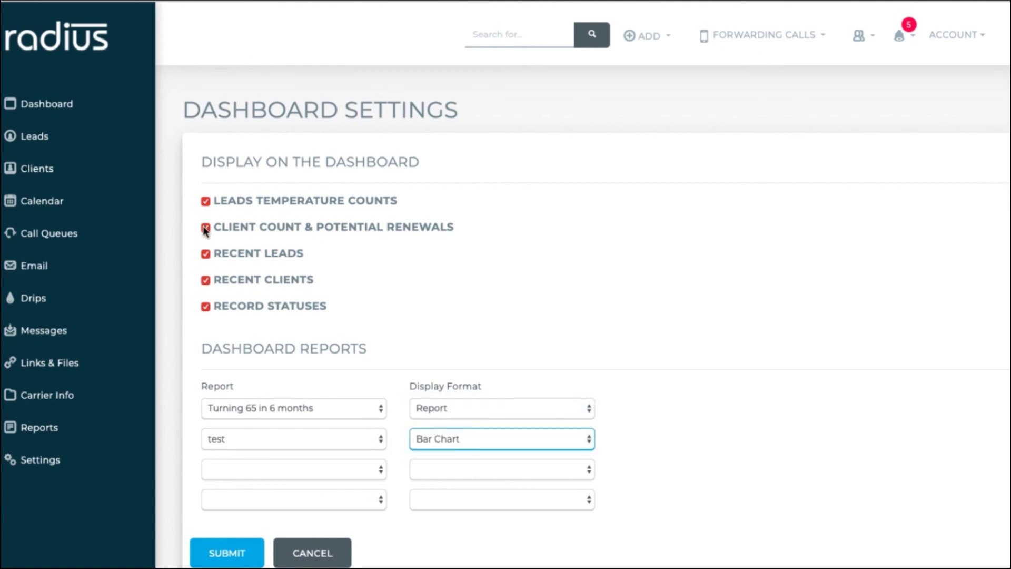
- Hide the leads temperature, client count, recent leads and recent clients panels, then view the dashboard
left_click(205, 201)
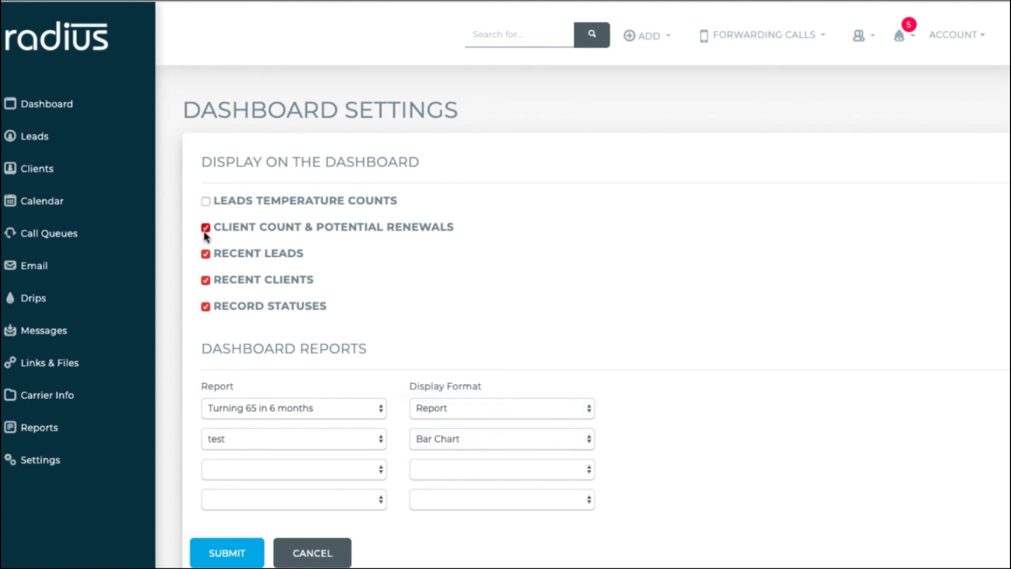
left_click(205, 229)
left_click(204, 255)
left_click(206, 281)
left_click(204, 255)
left_click(205, 280)
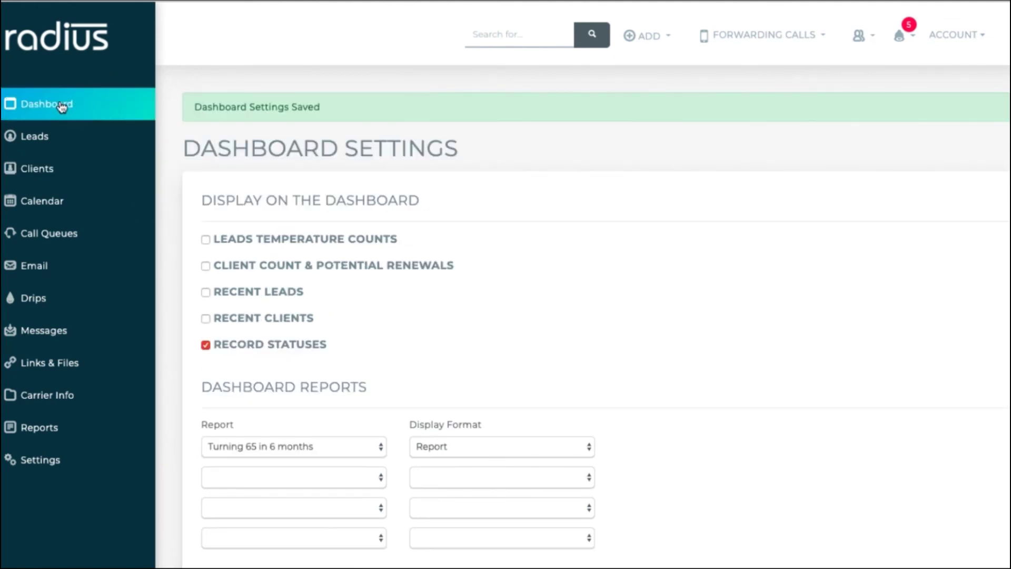
left_click(87, 105)
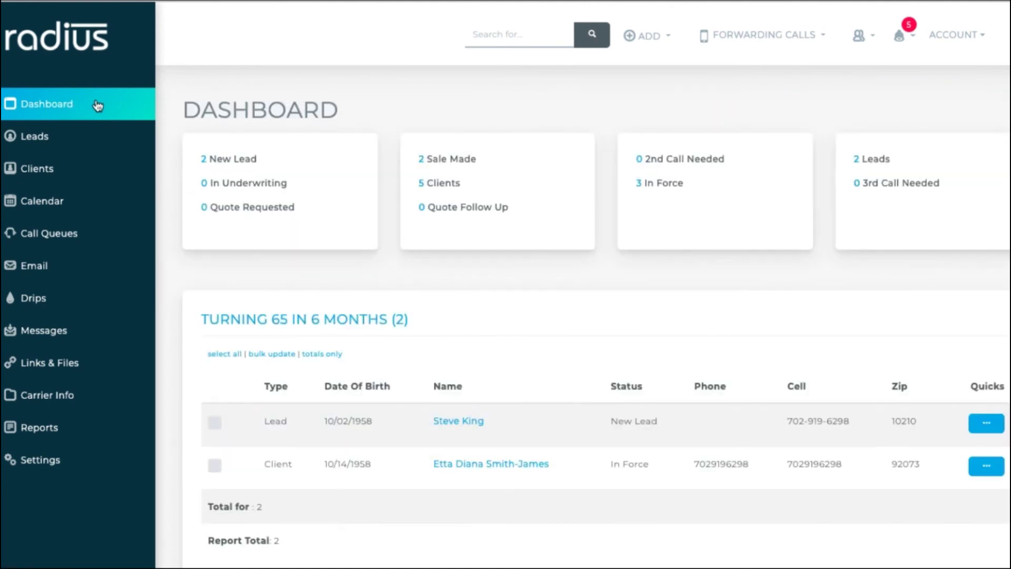